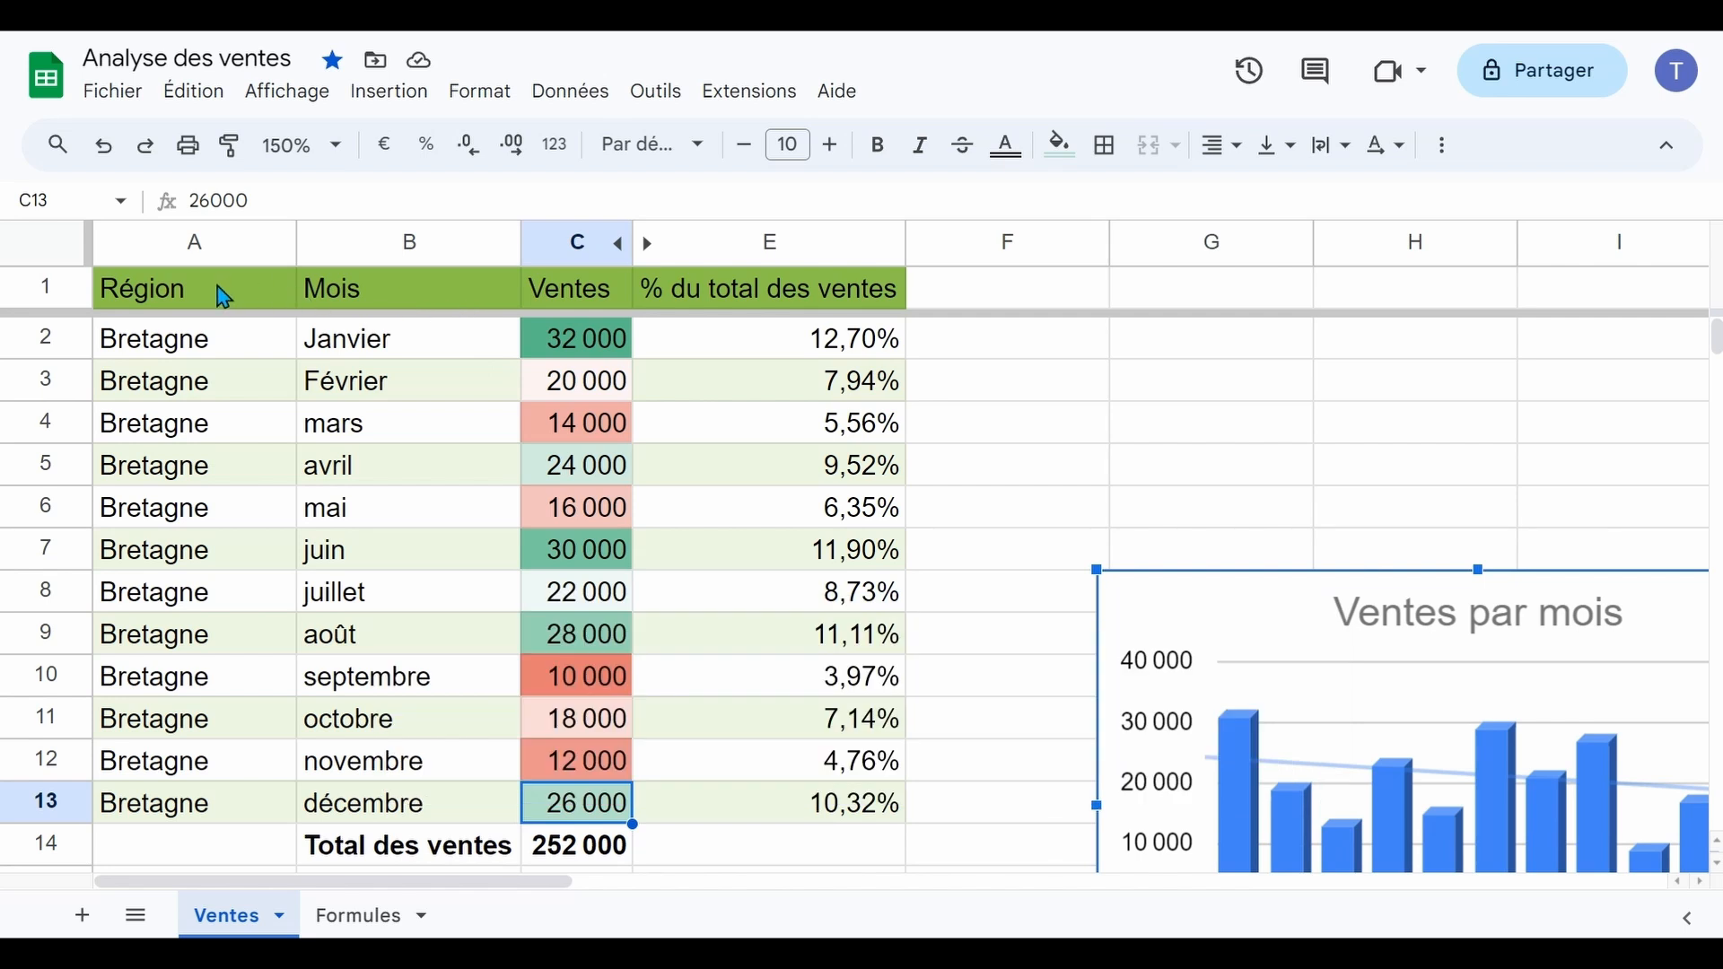
Create a pivot table from the range A1:C13 of the Ventes sheet in a new sheet
drag(222, 297, 579, 821)
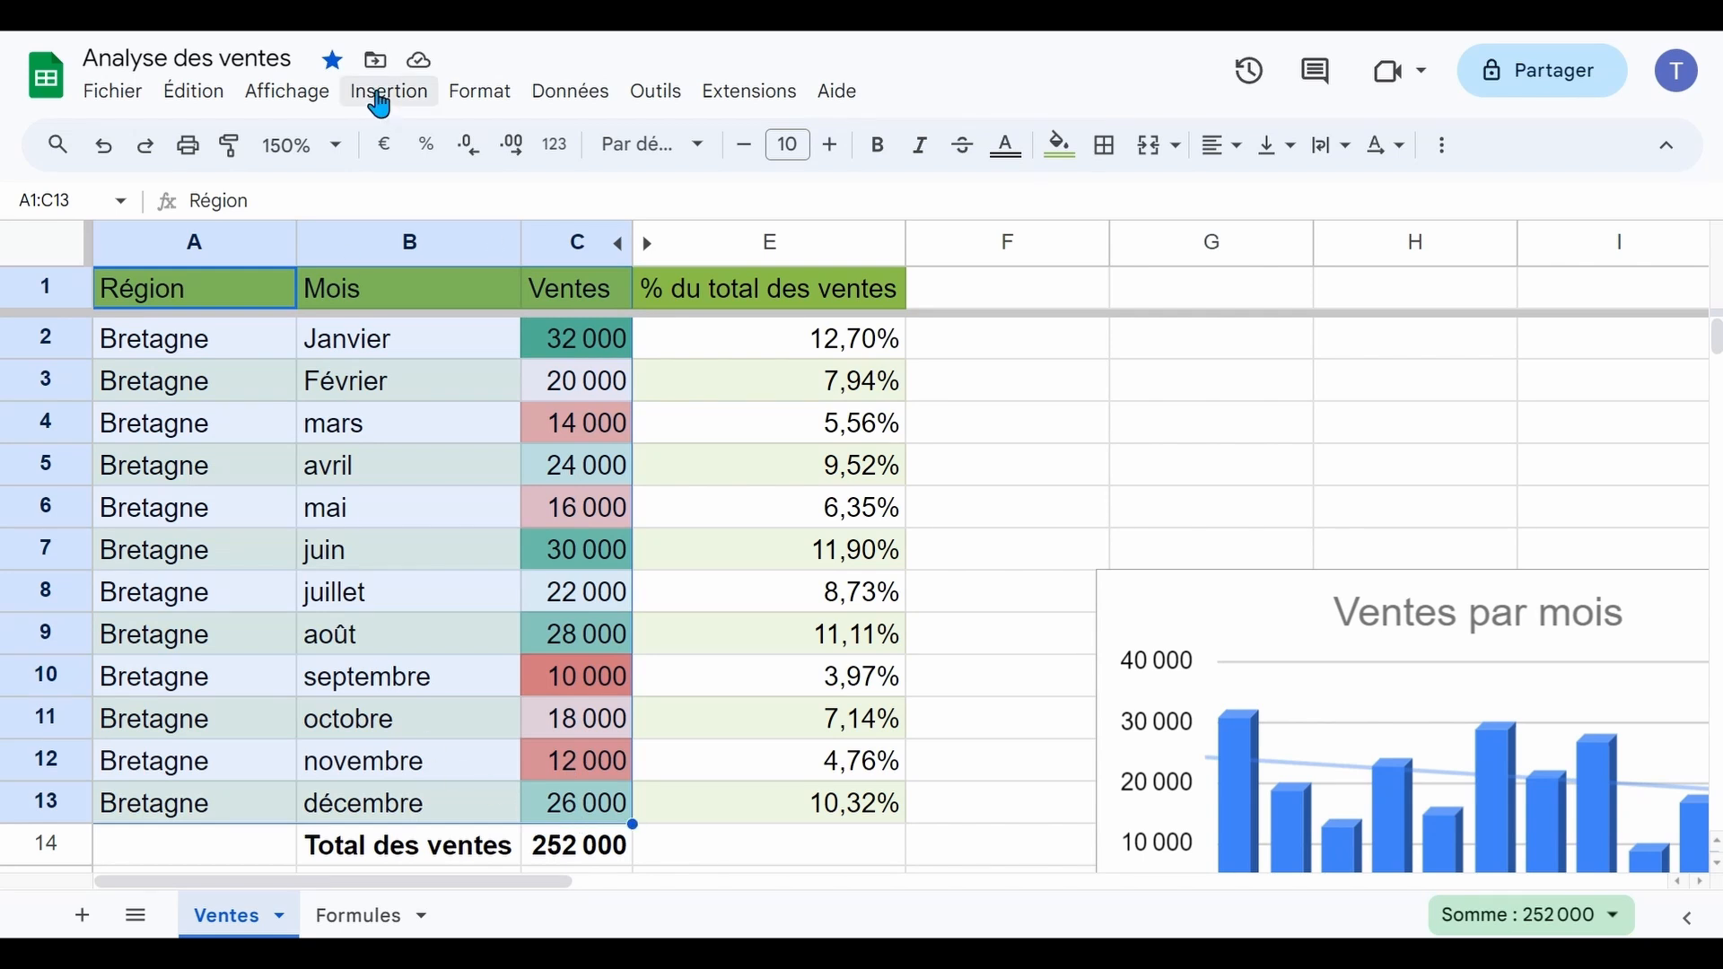
click(388, 92)
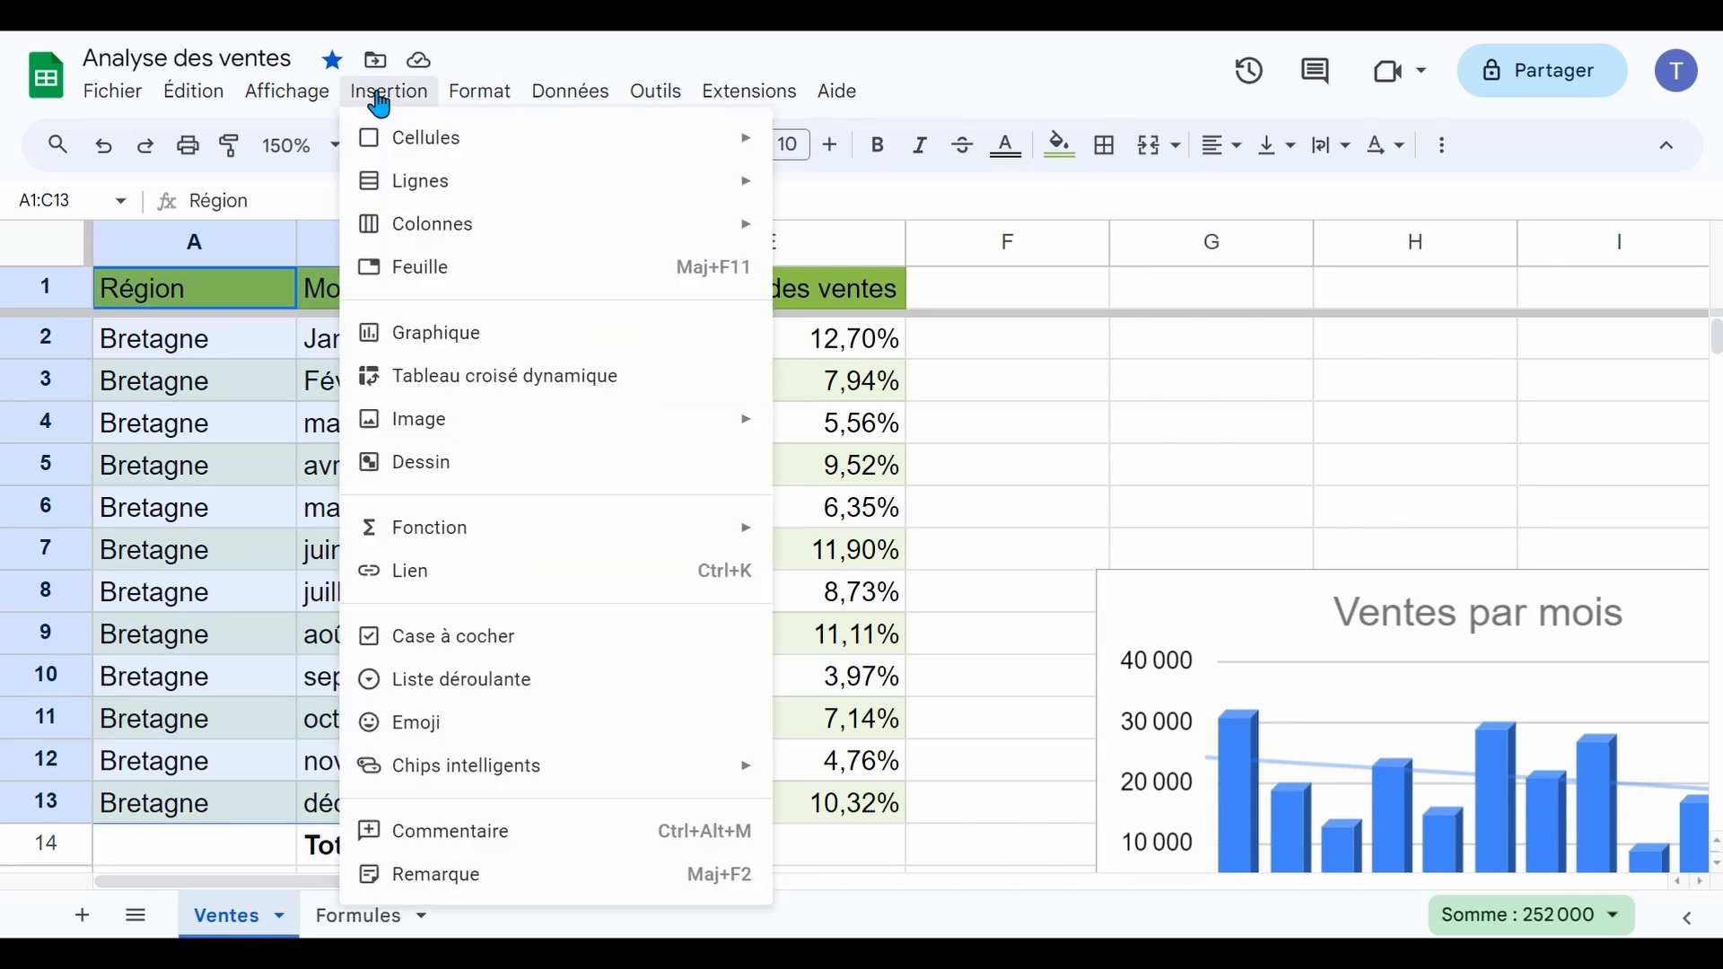
click(469, 388)
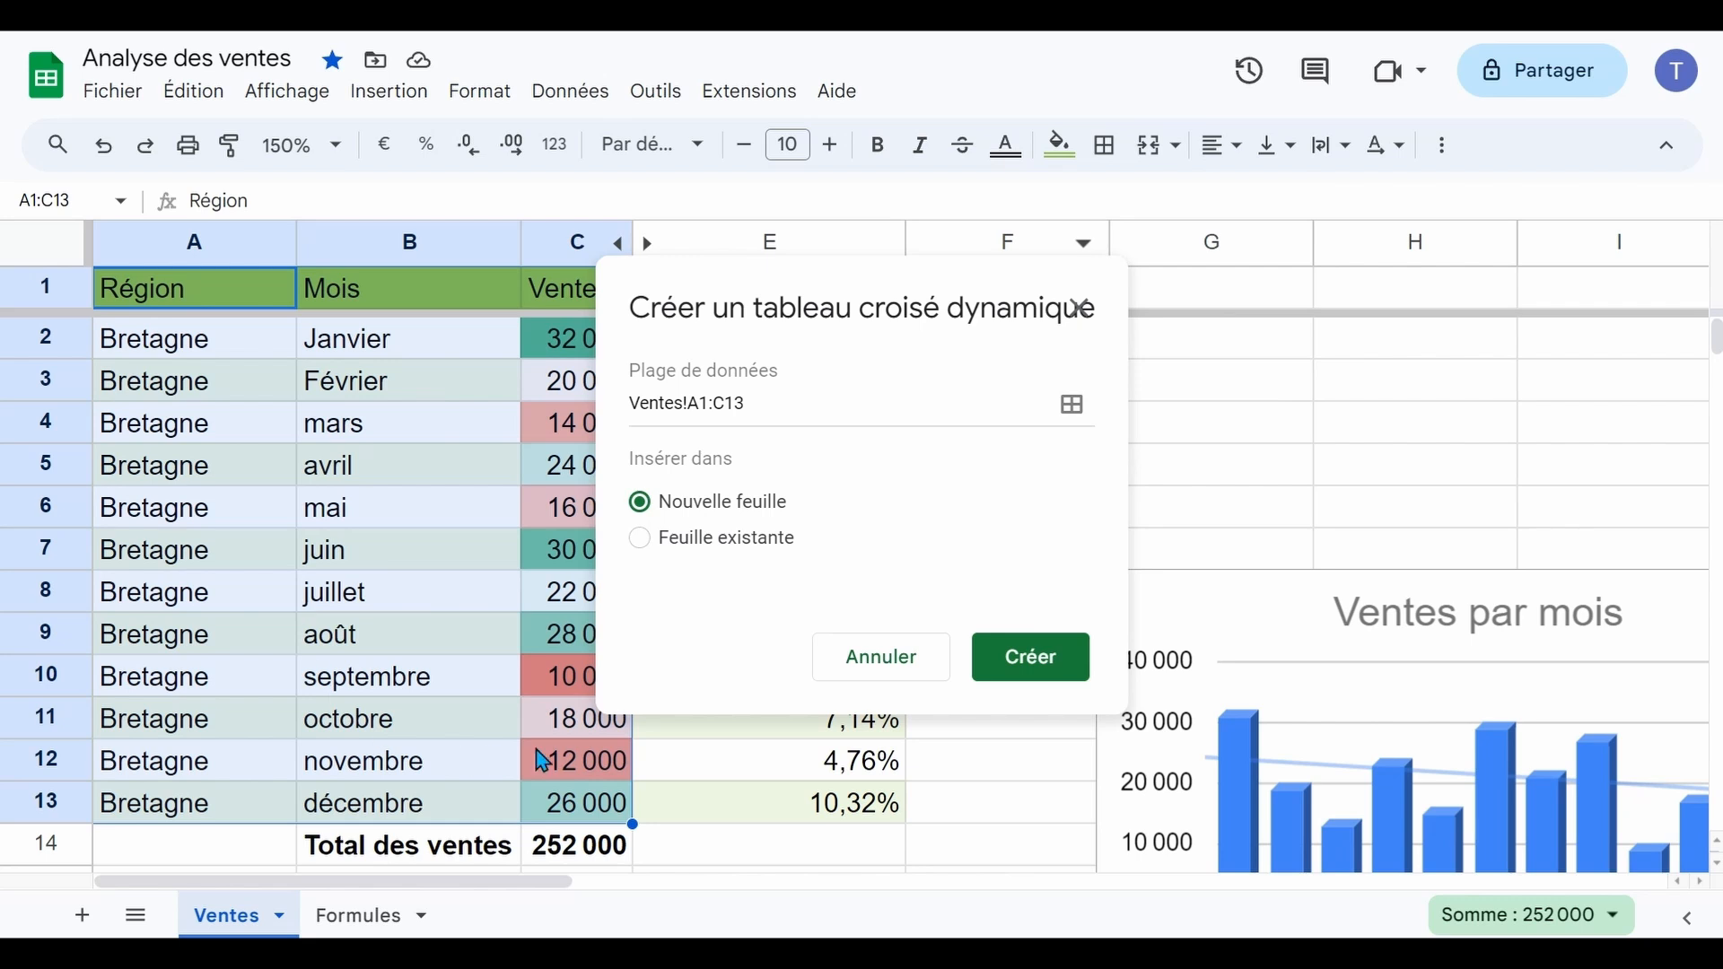
click(1028, 677)
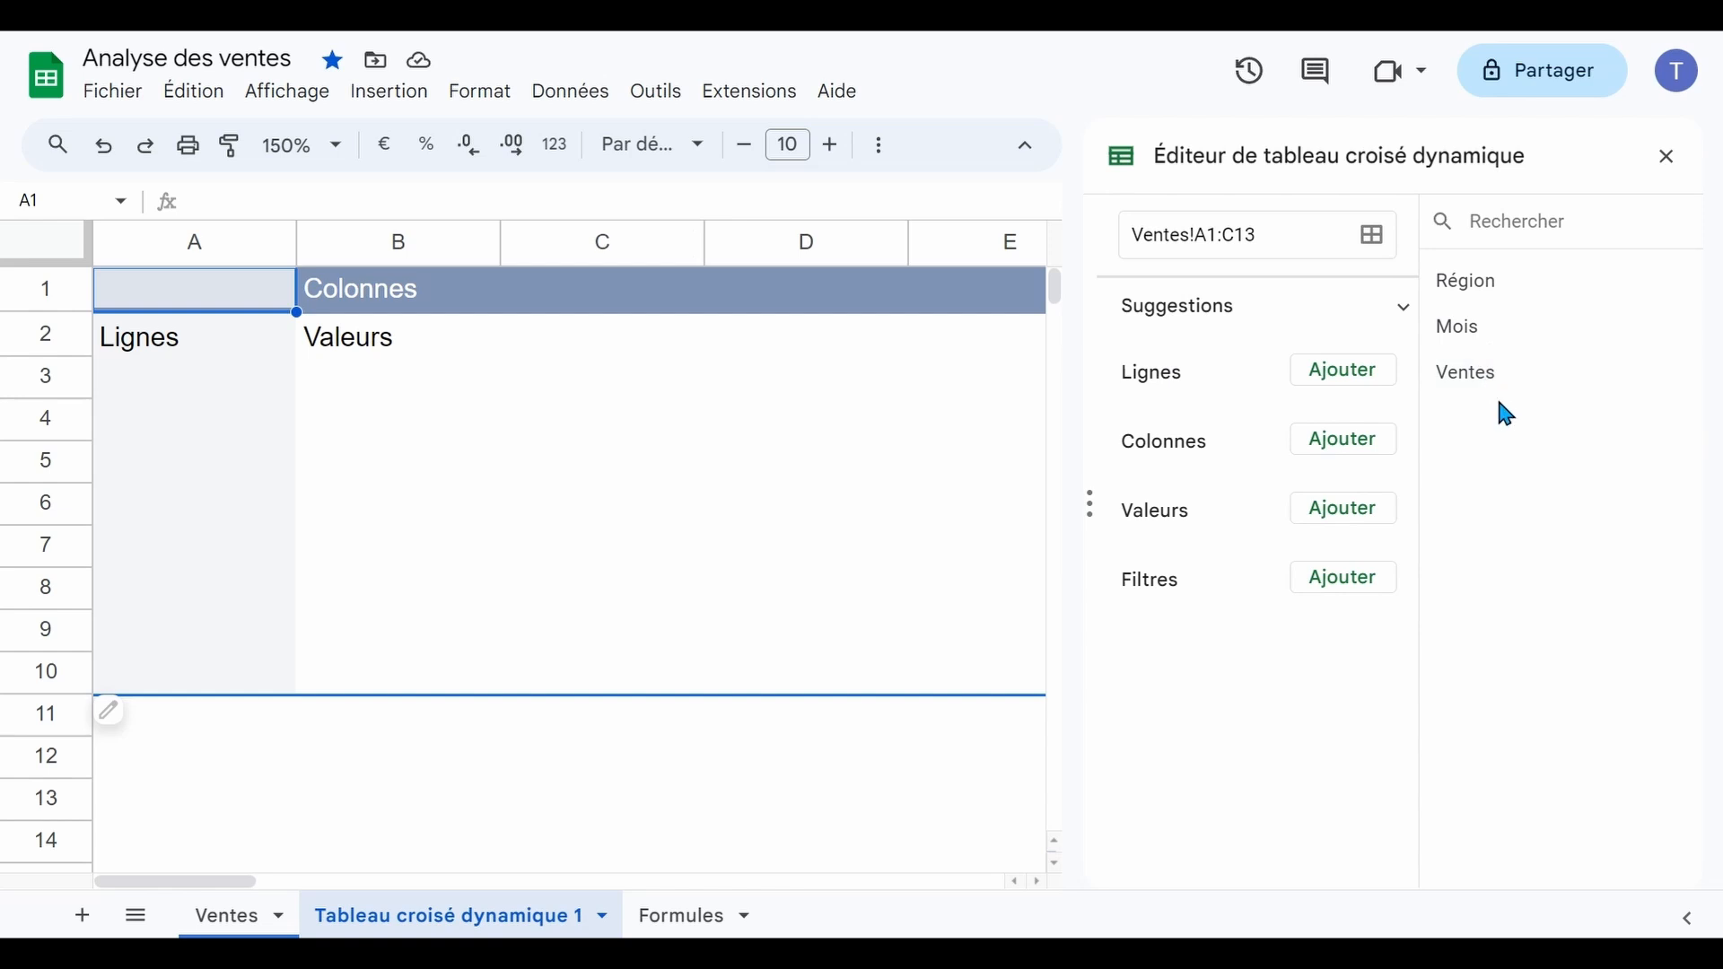
Review the Mois, Ventes and % du total des ventes headers in the source sheet, and return to the pivot table
click(241, 925)
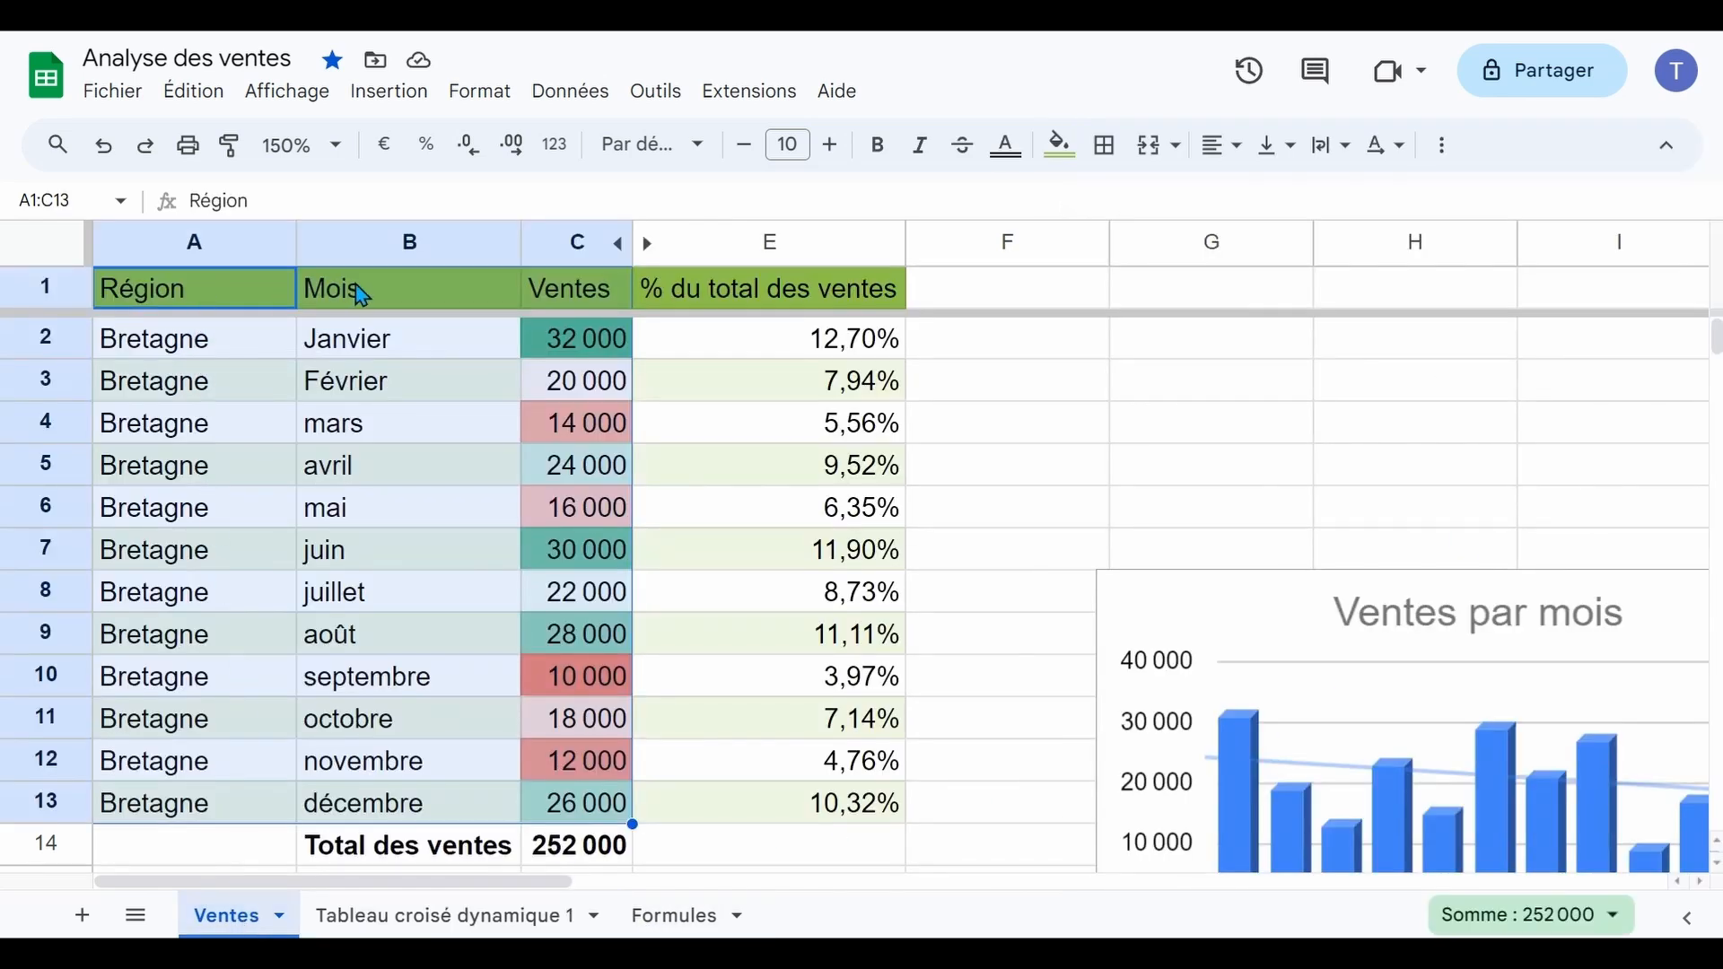
click(362, 294)
click(575, 296)
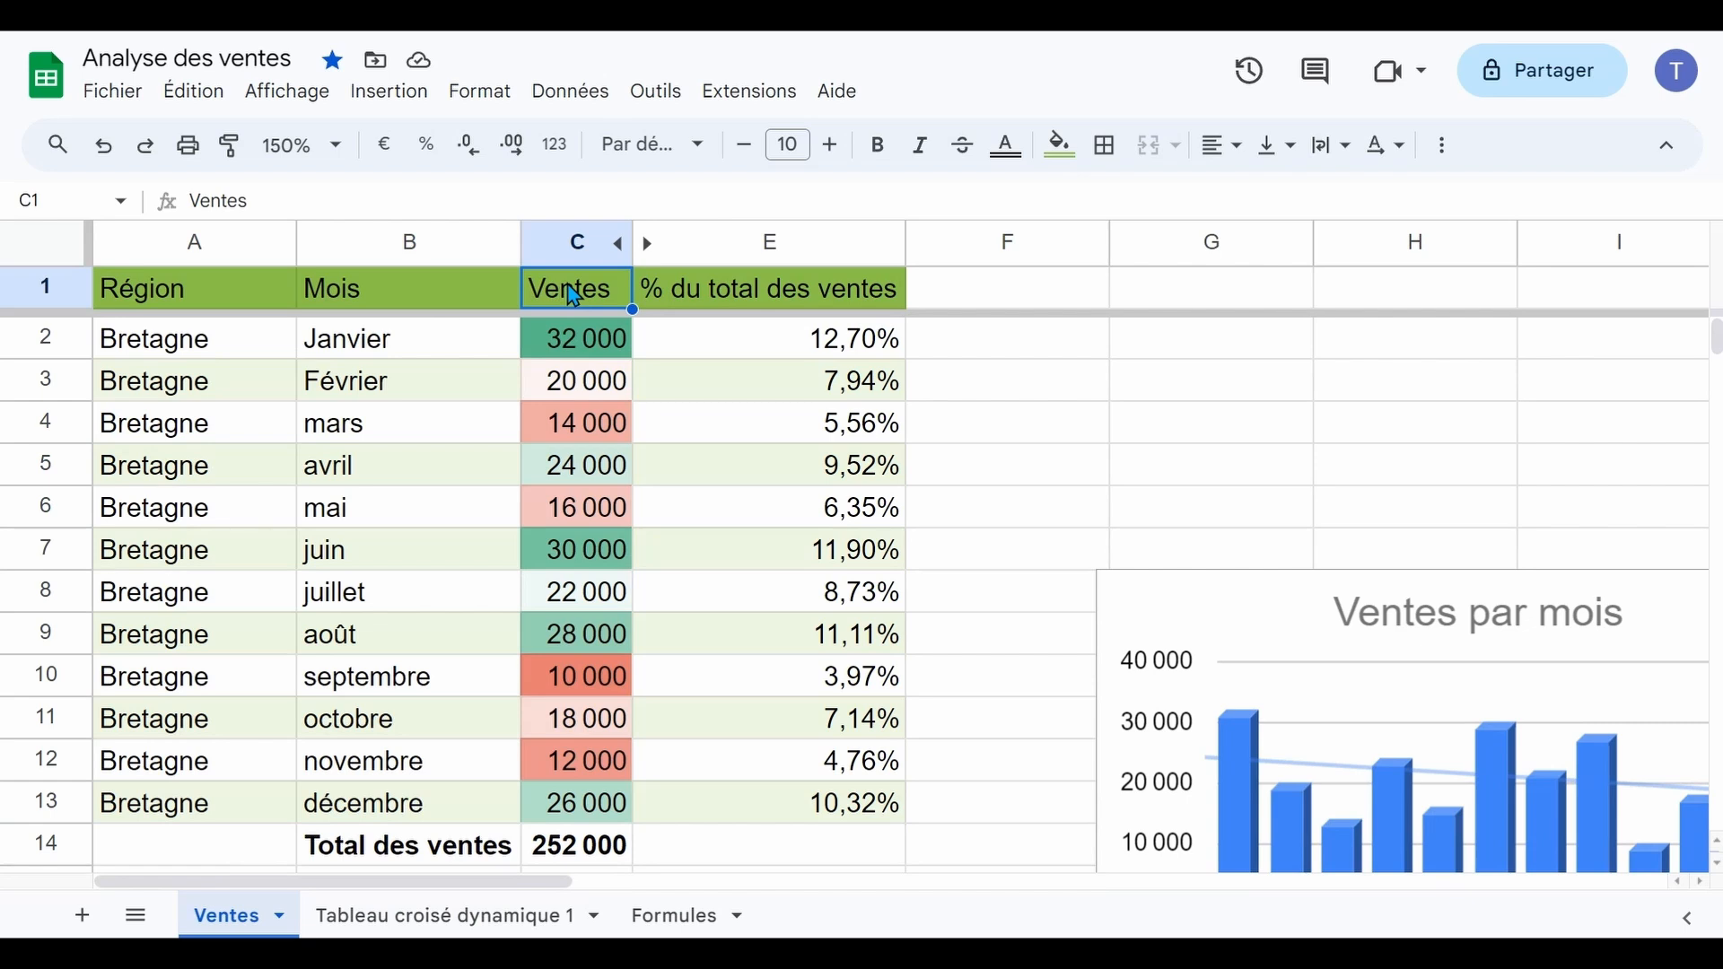
click(806, 293)
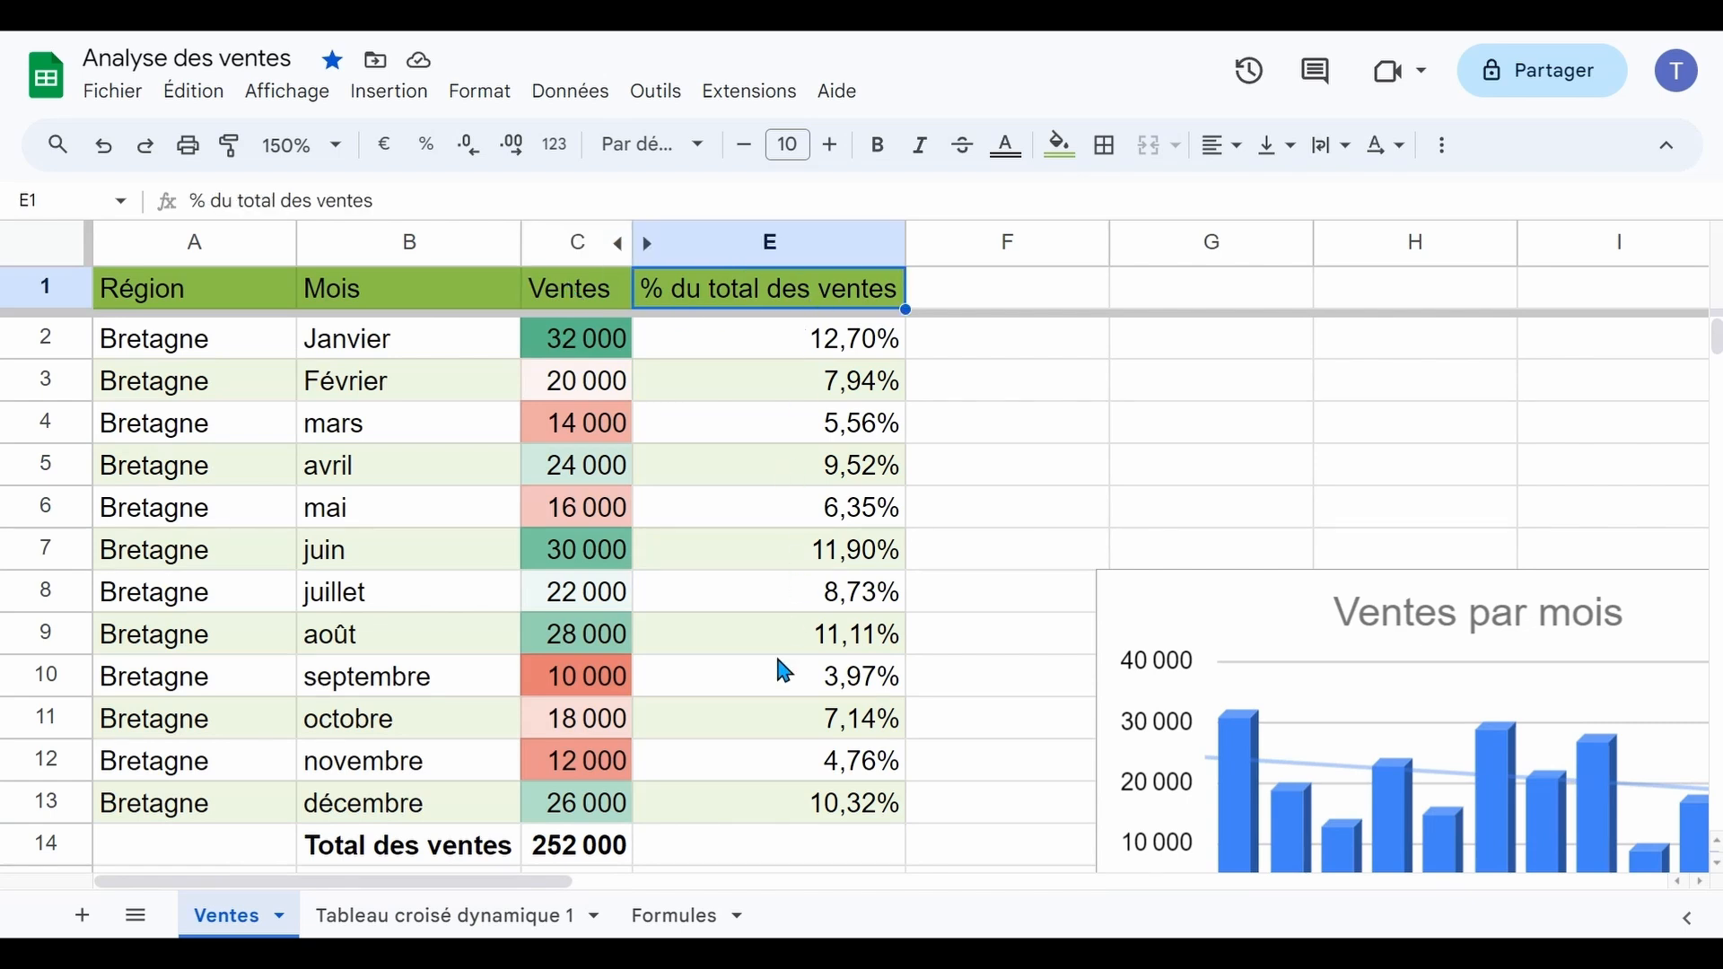
click(437, 916)
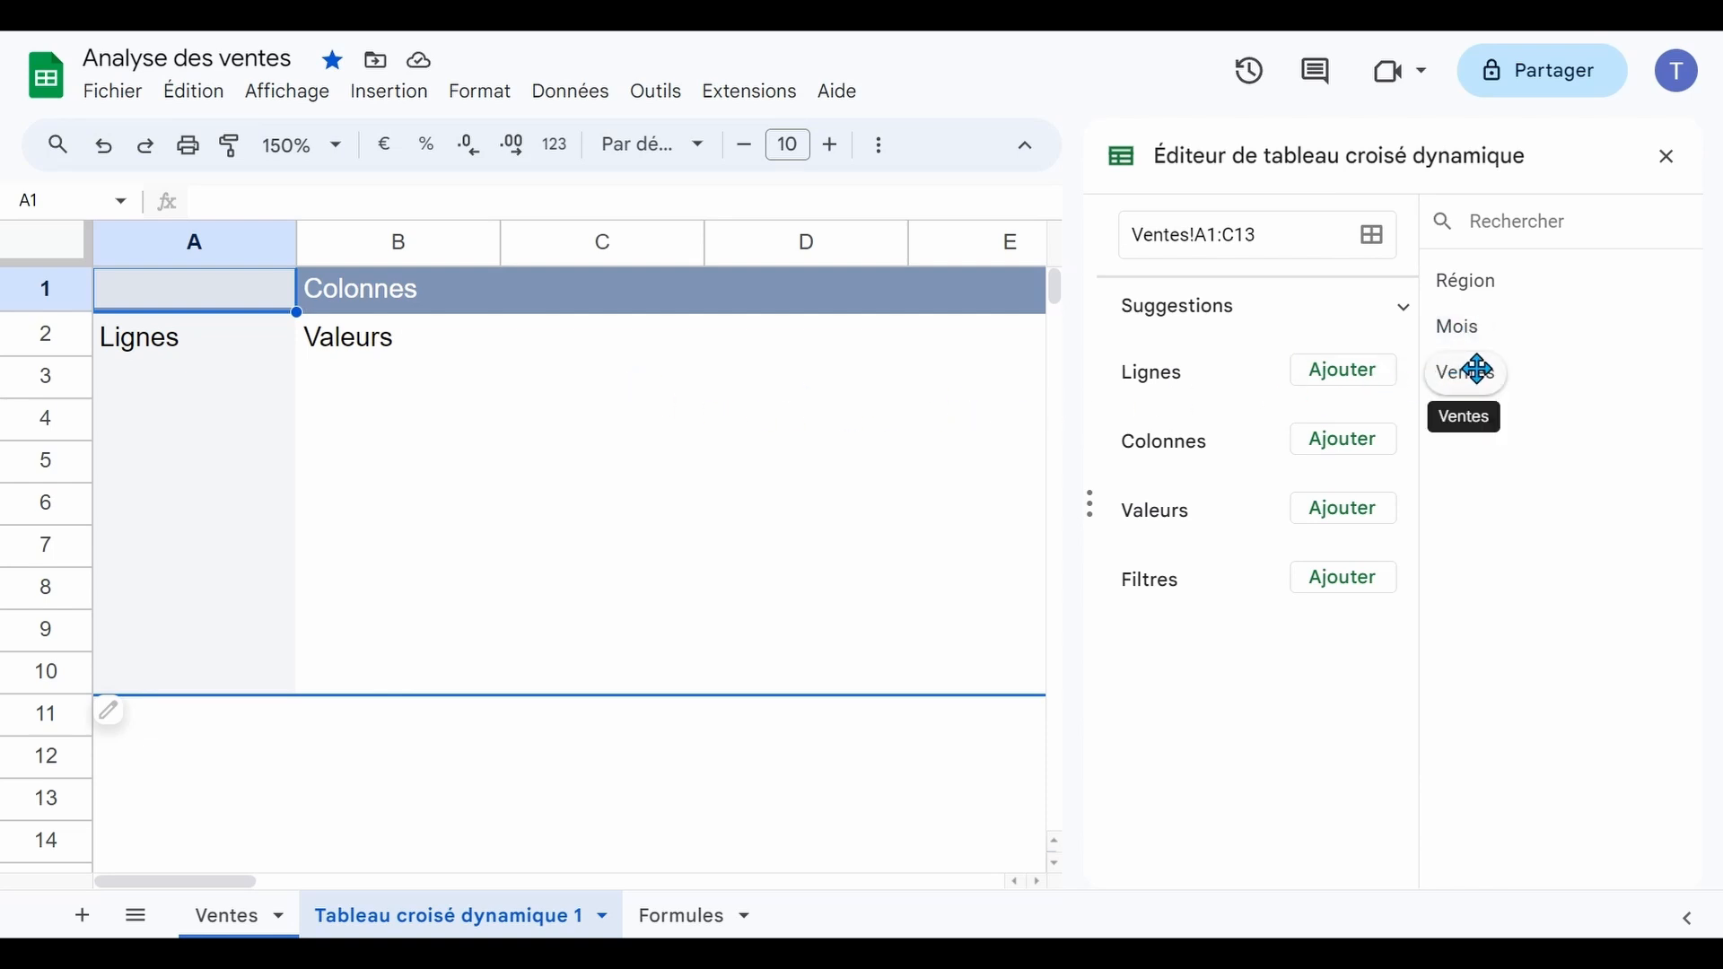
Add the Ventes field to the pivot table values, summarized by SUM
drag(1472, 371, 1223, 564)
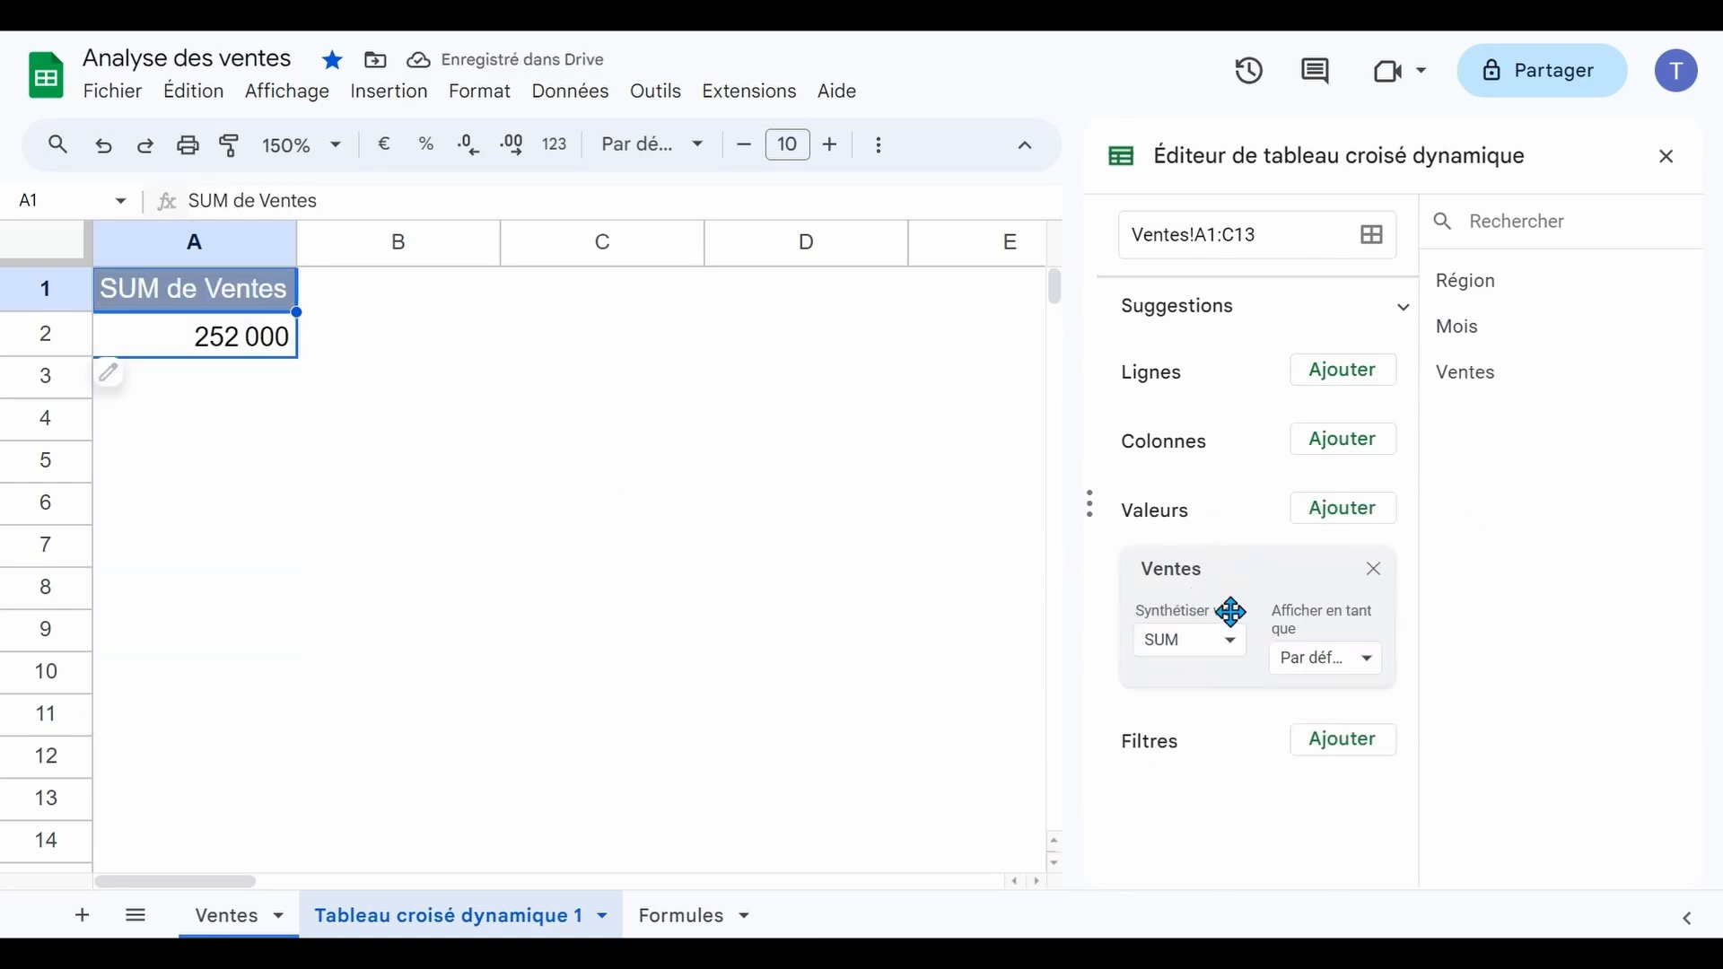
click(1238, 646)
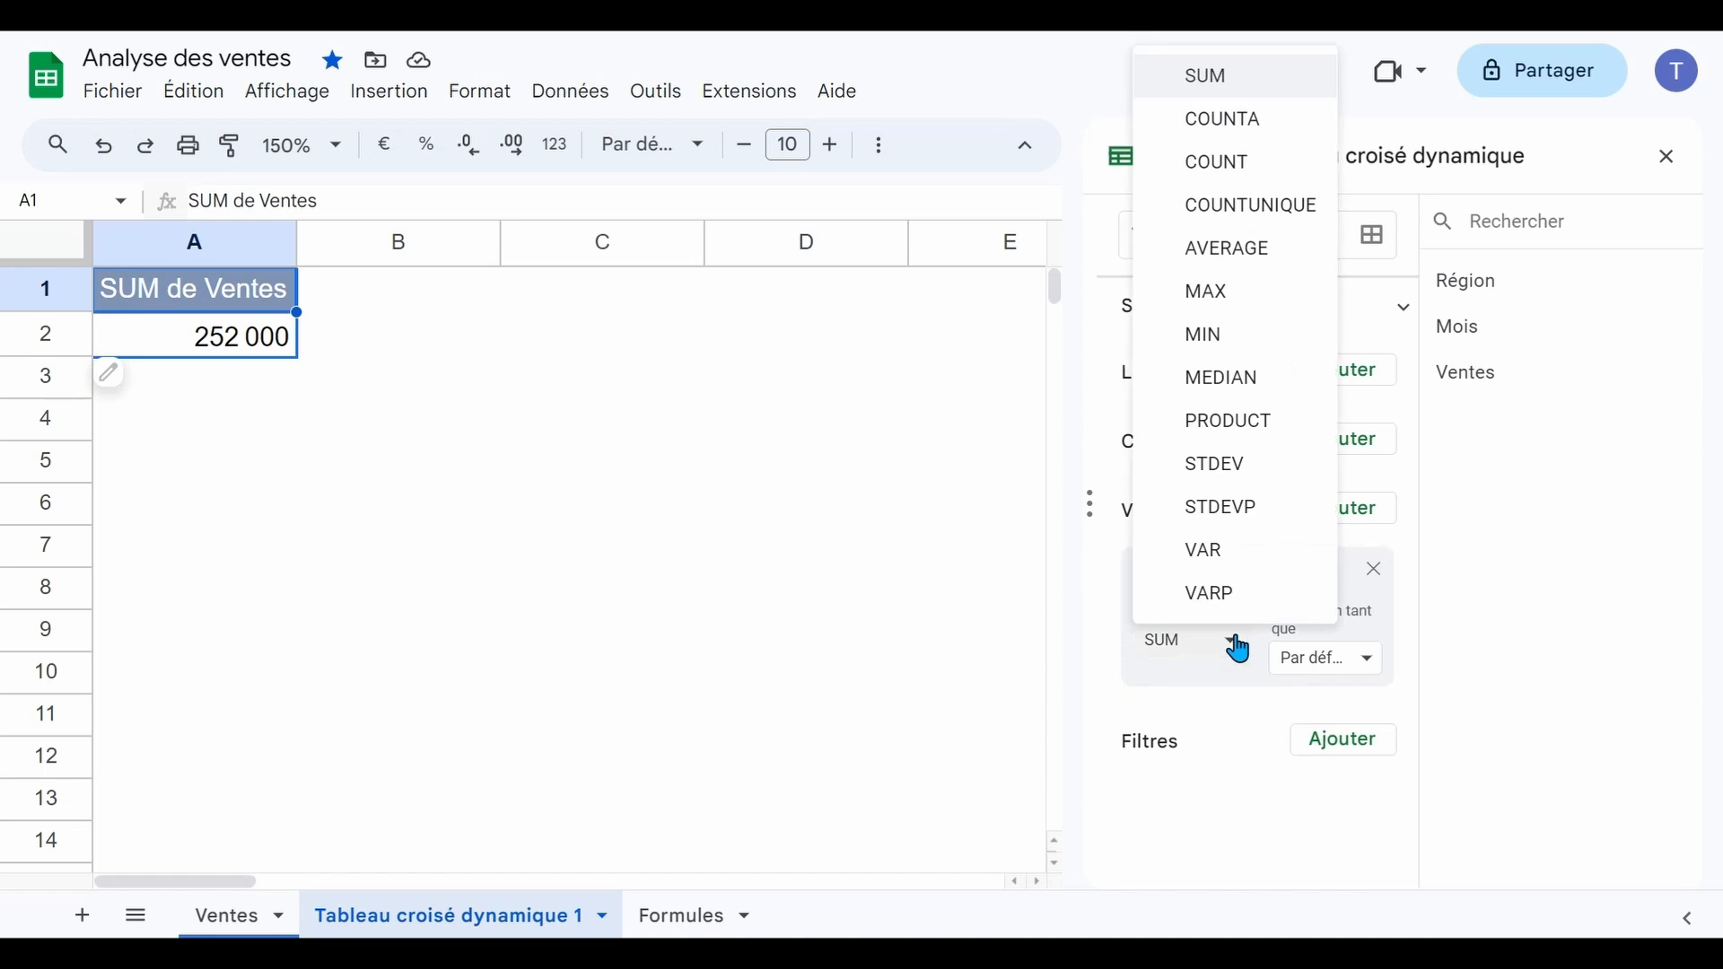
click(1108, 641)
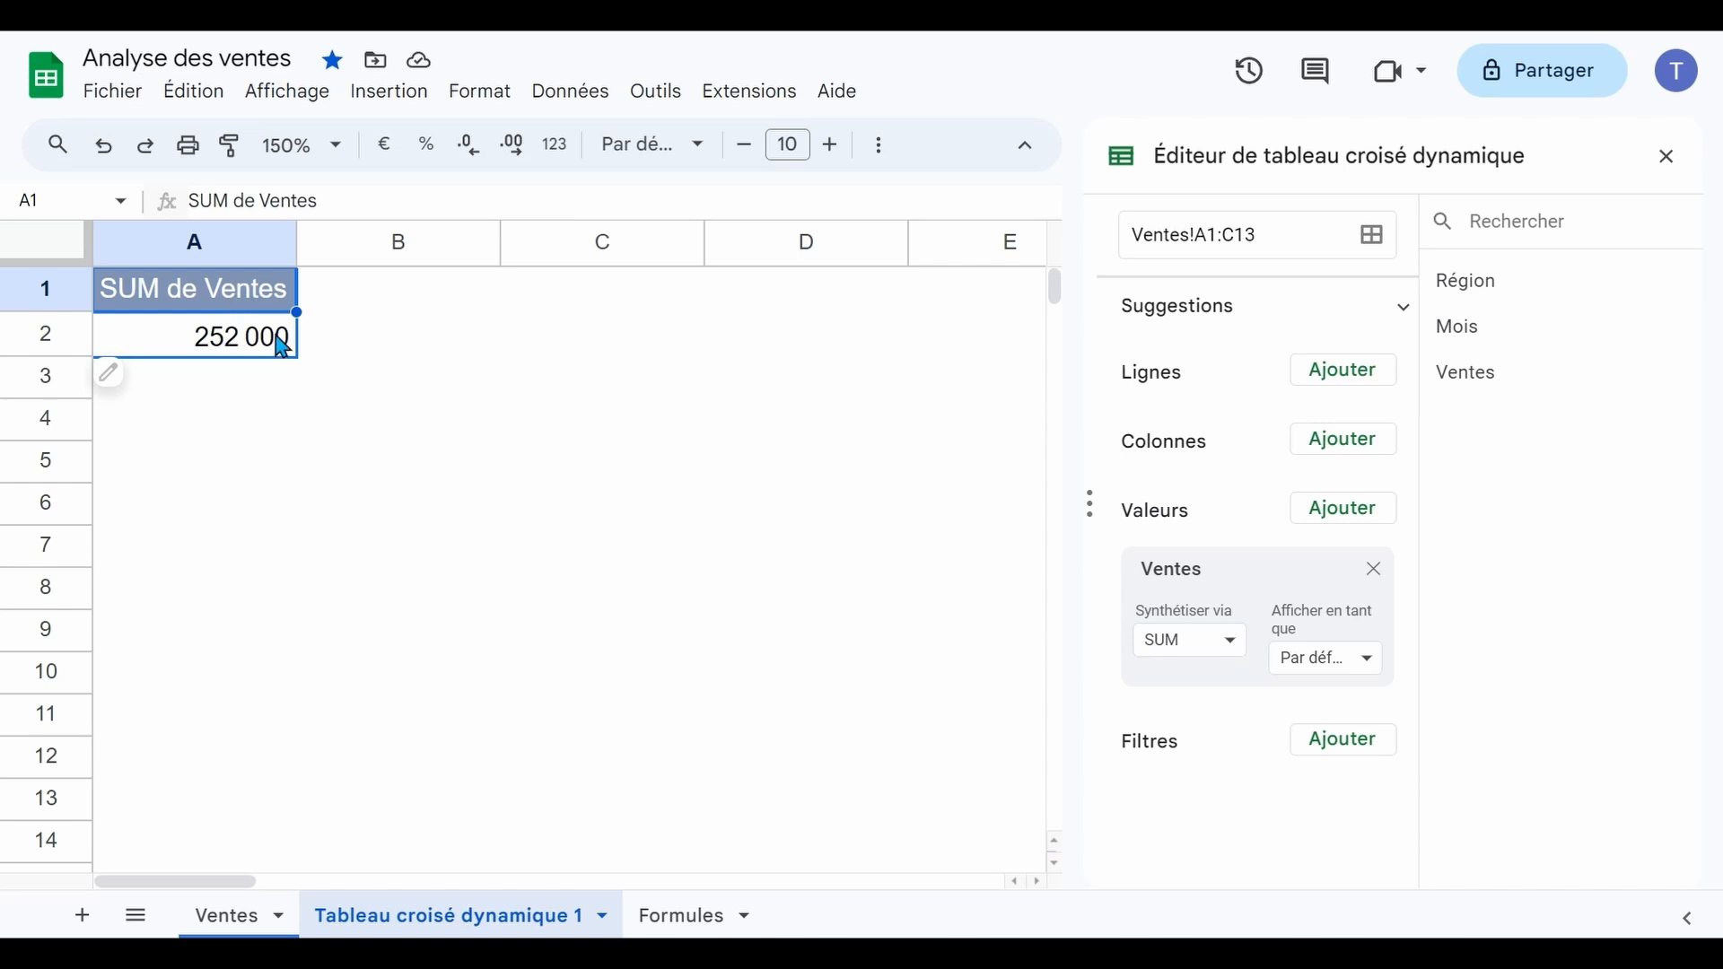
Try summarizing the Ventes values with AVERAGE, and set the function back to SUM
click(1230, 645)
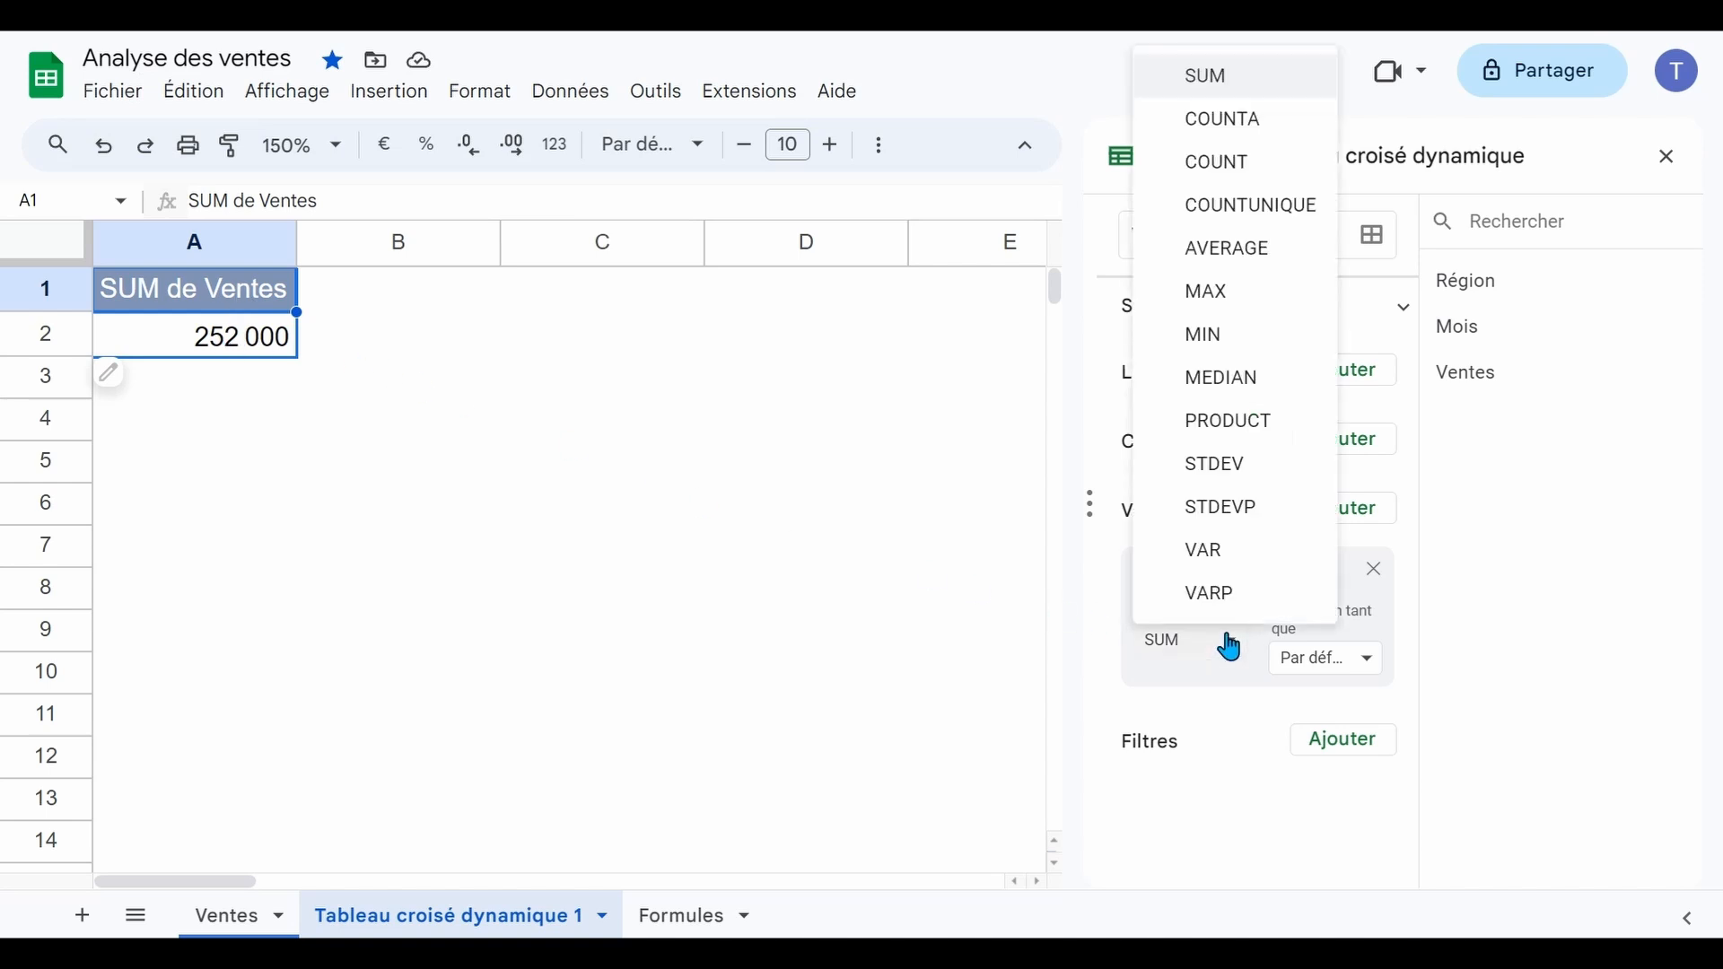
click(1235, 251)
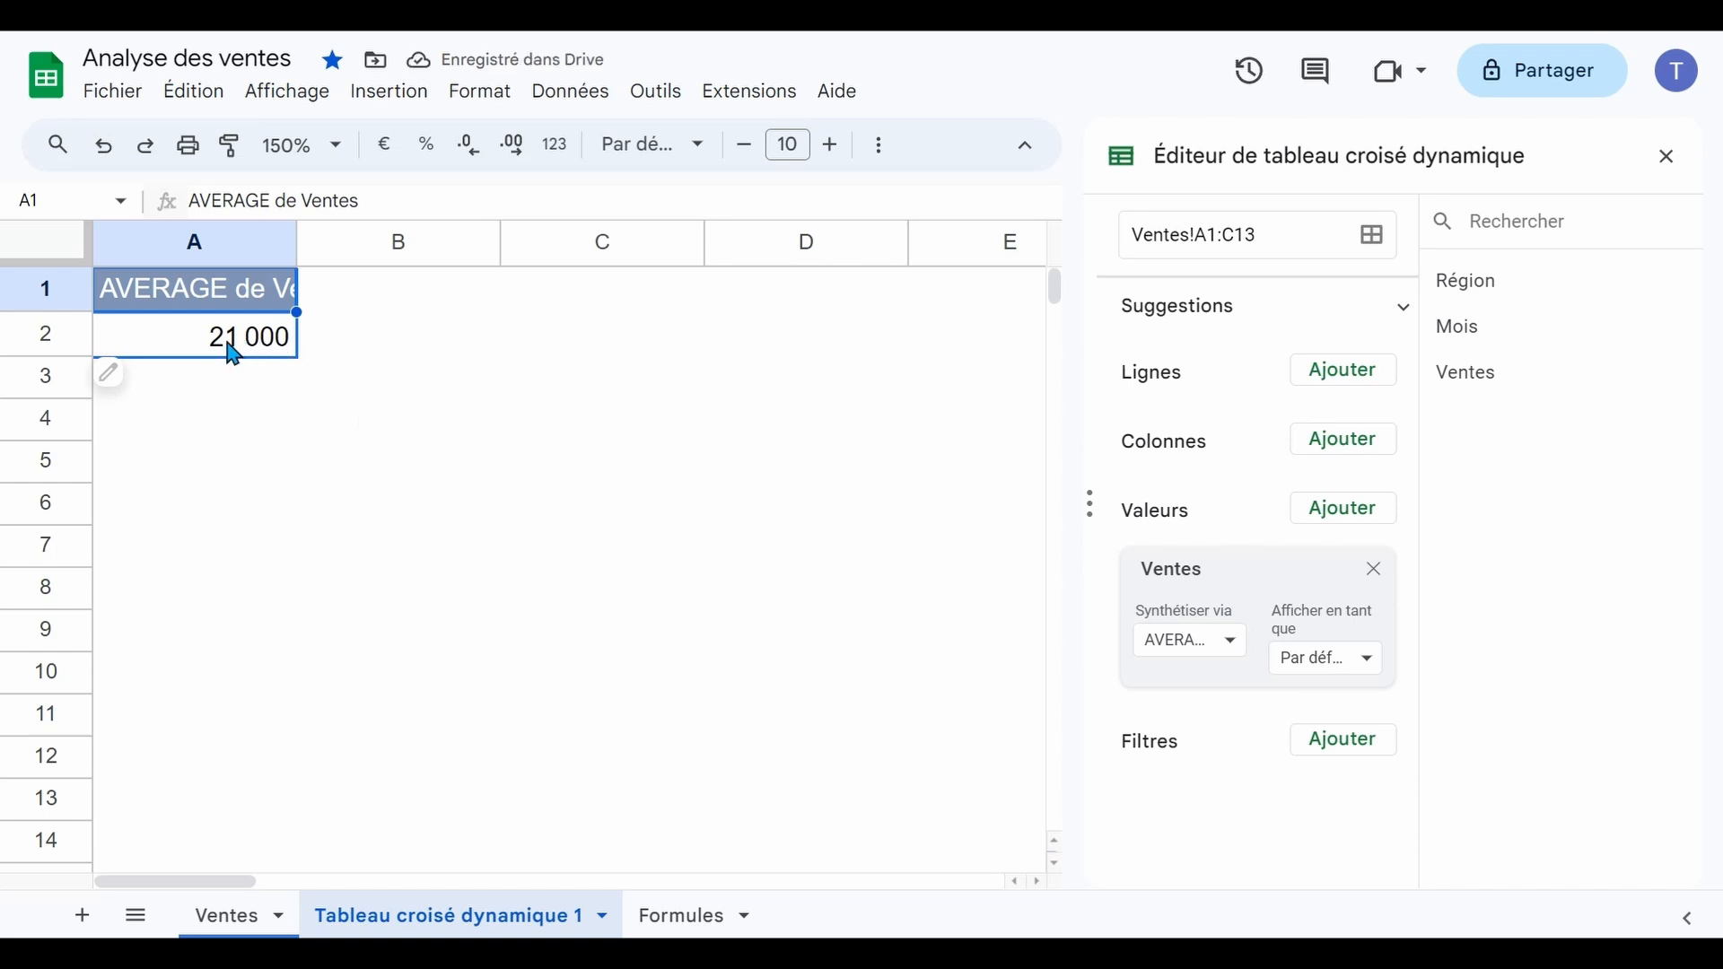
click(1231, 646)
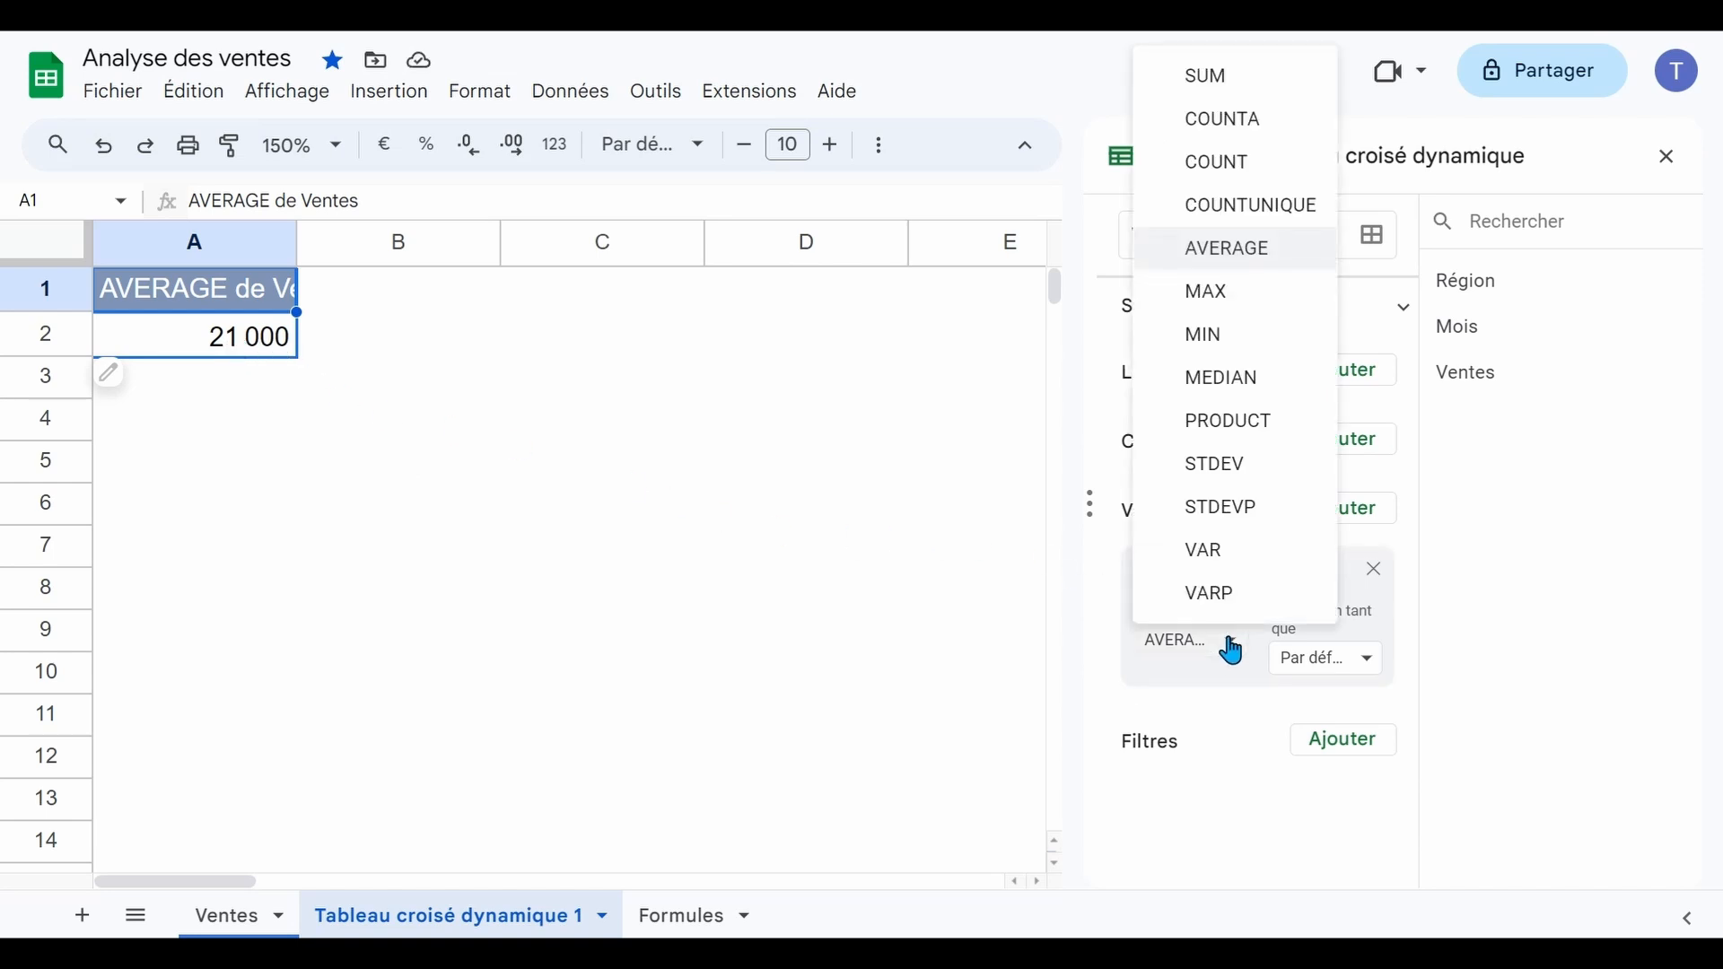
click(1231, 79)
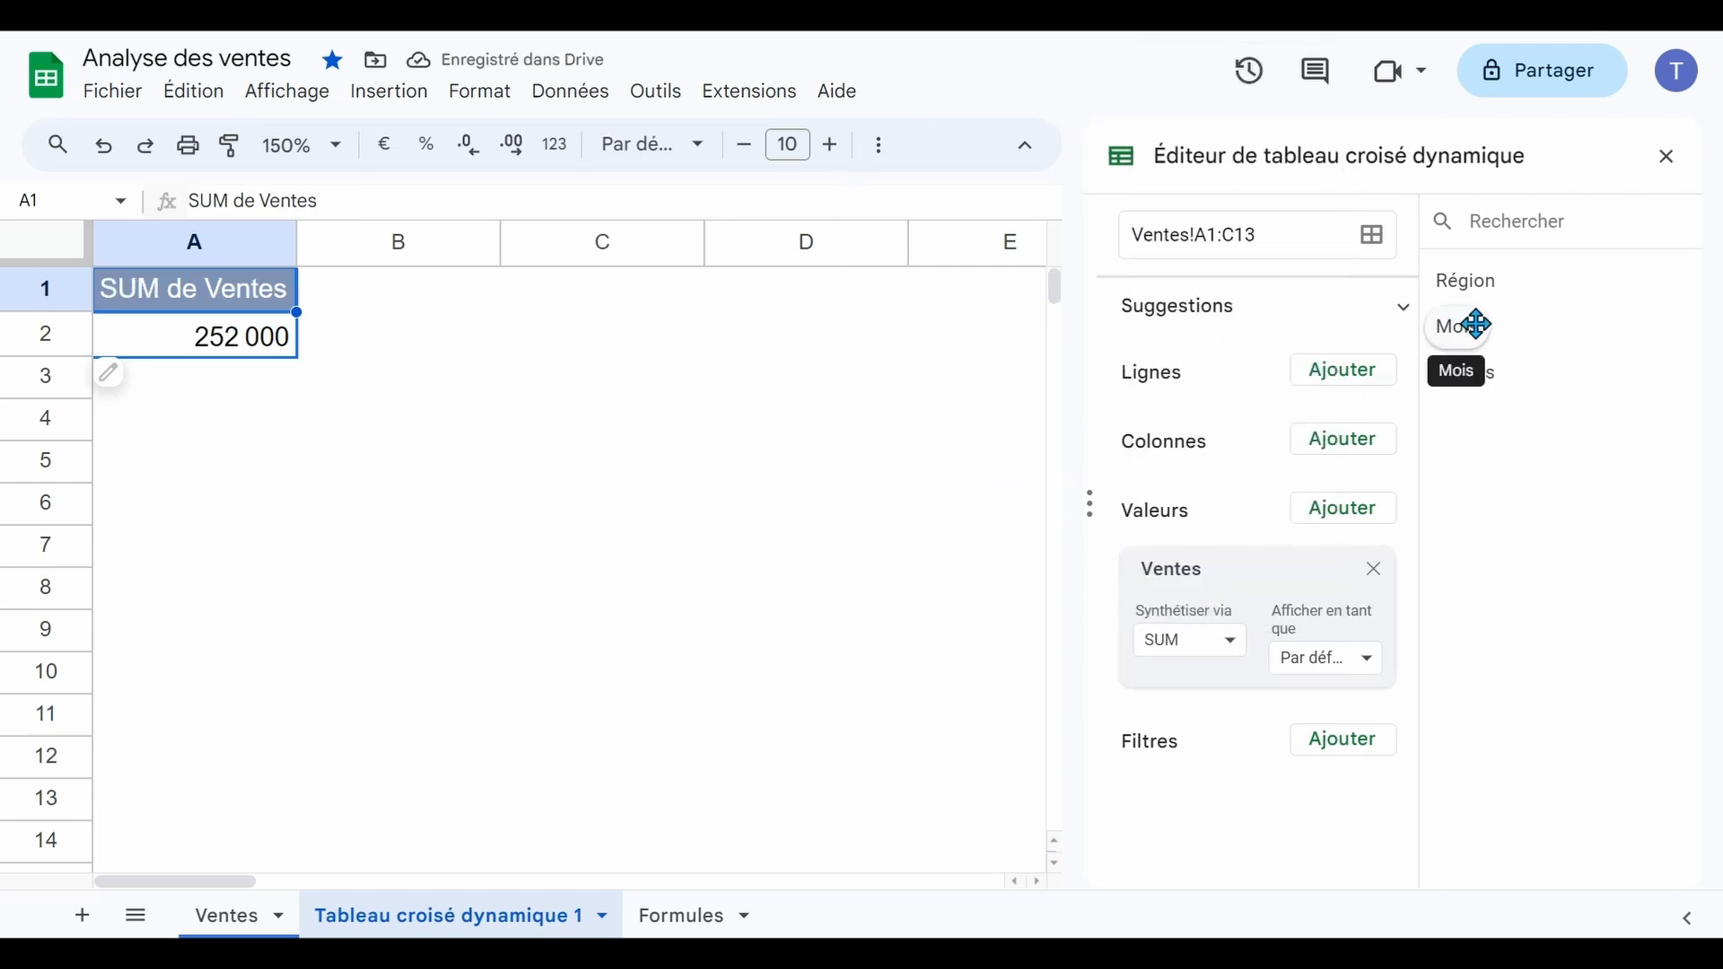
Add the Mois field to the pivot table rows and compare the result with the Ventes sheet
drag(1476, 325, 1172, 419)
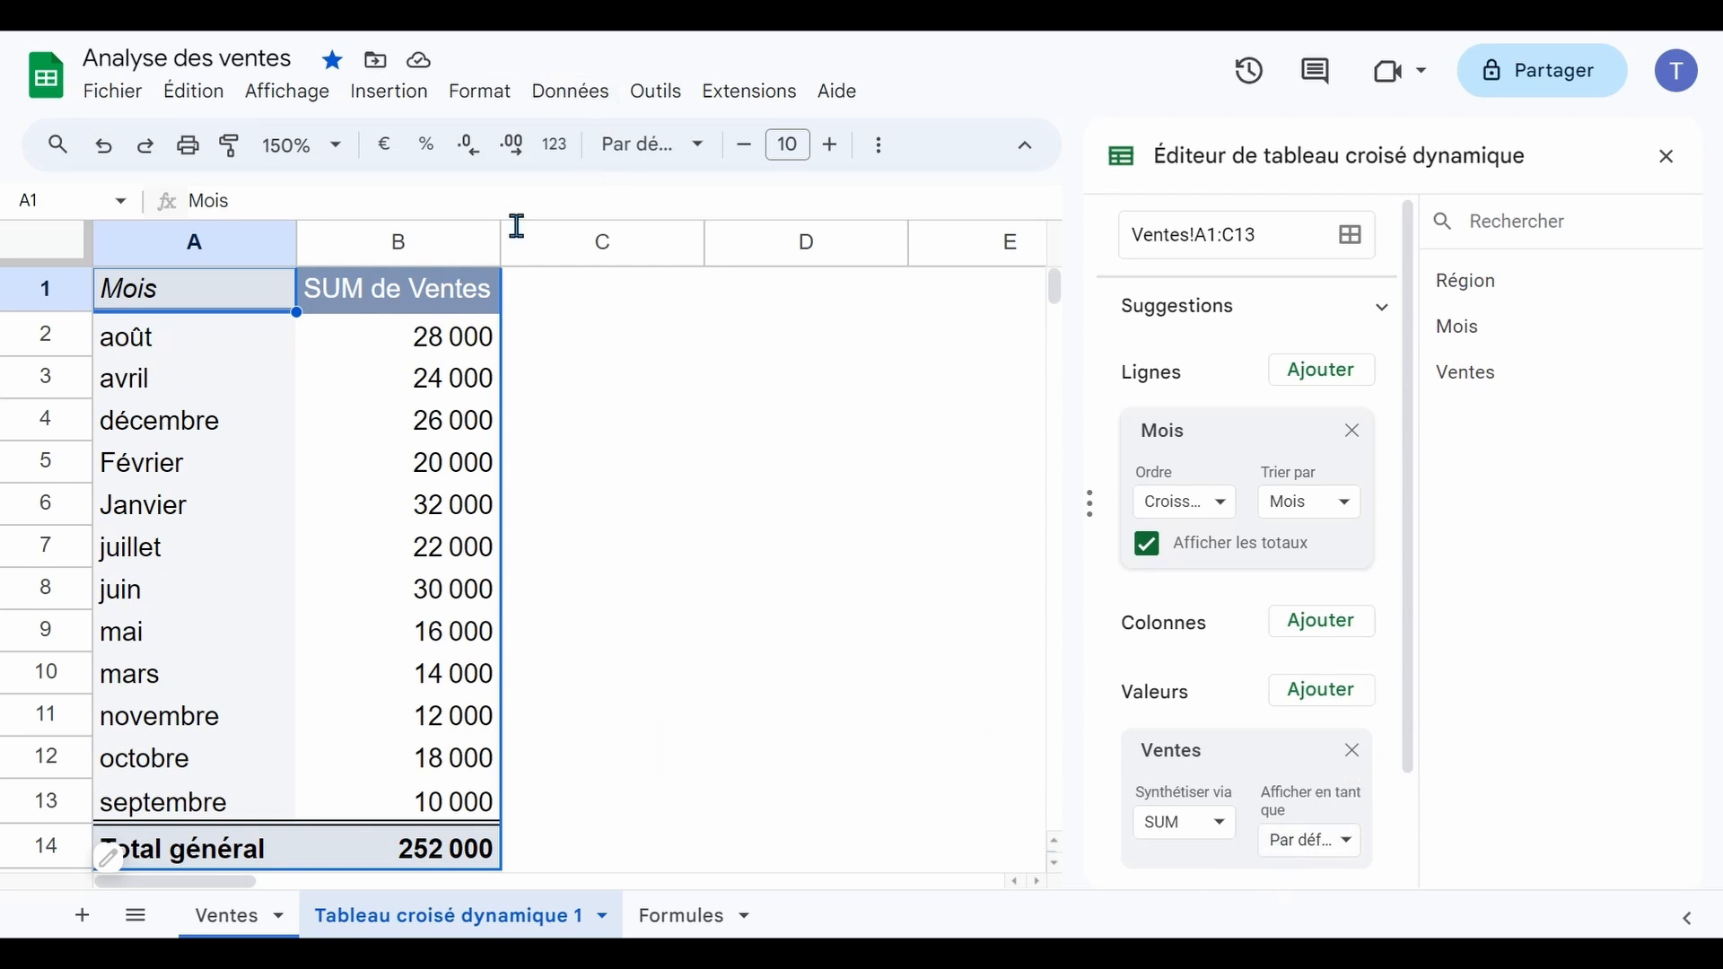
click(240, 920)
click(337, 905)
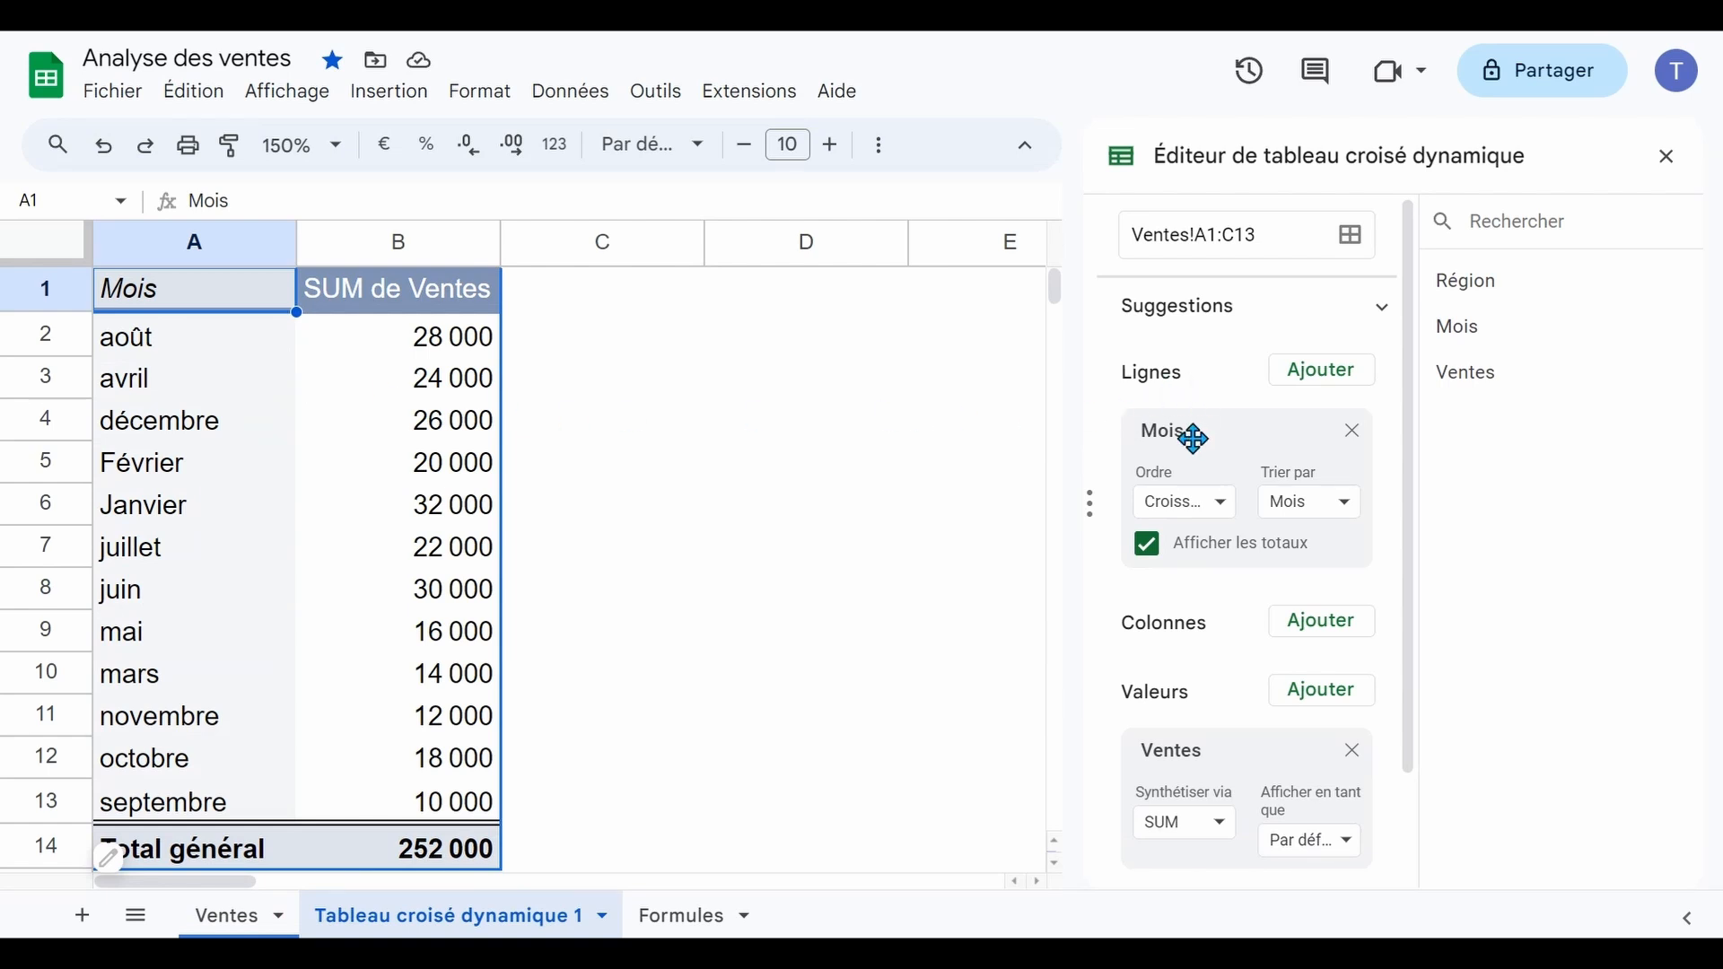
Move the Mois field from rows to columns, and try descending order before restoring ascending order
drag(1193, 434, 1199, 539)
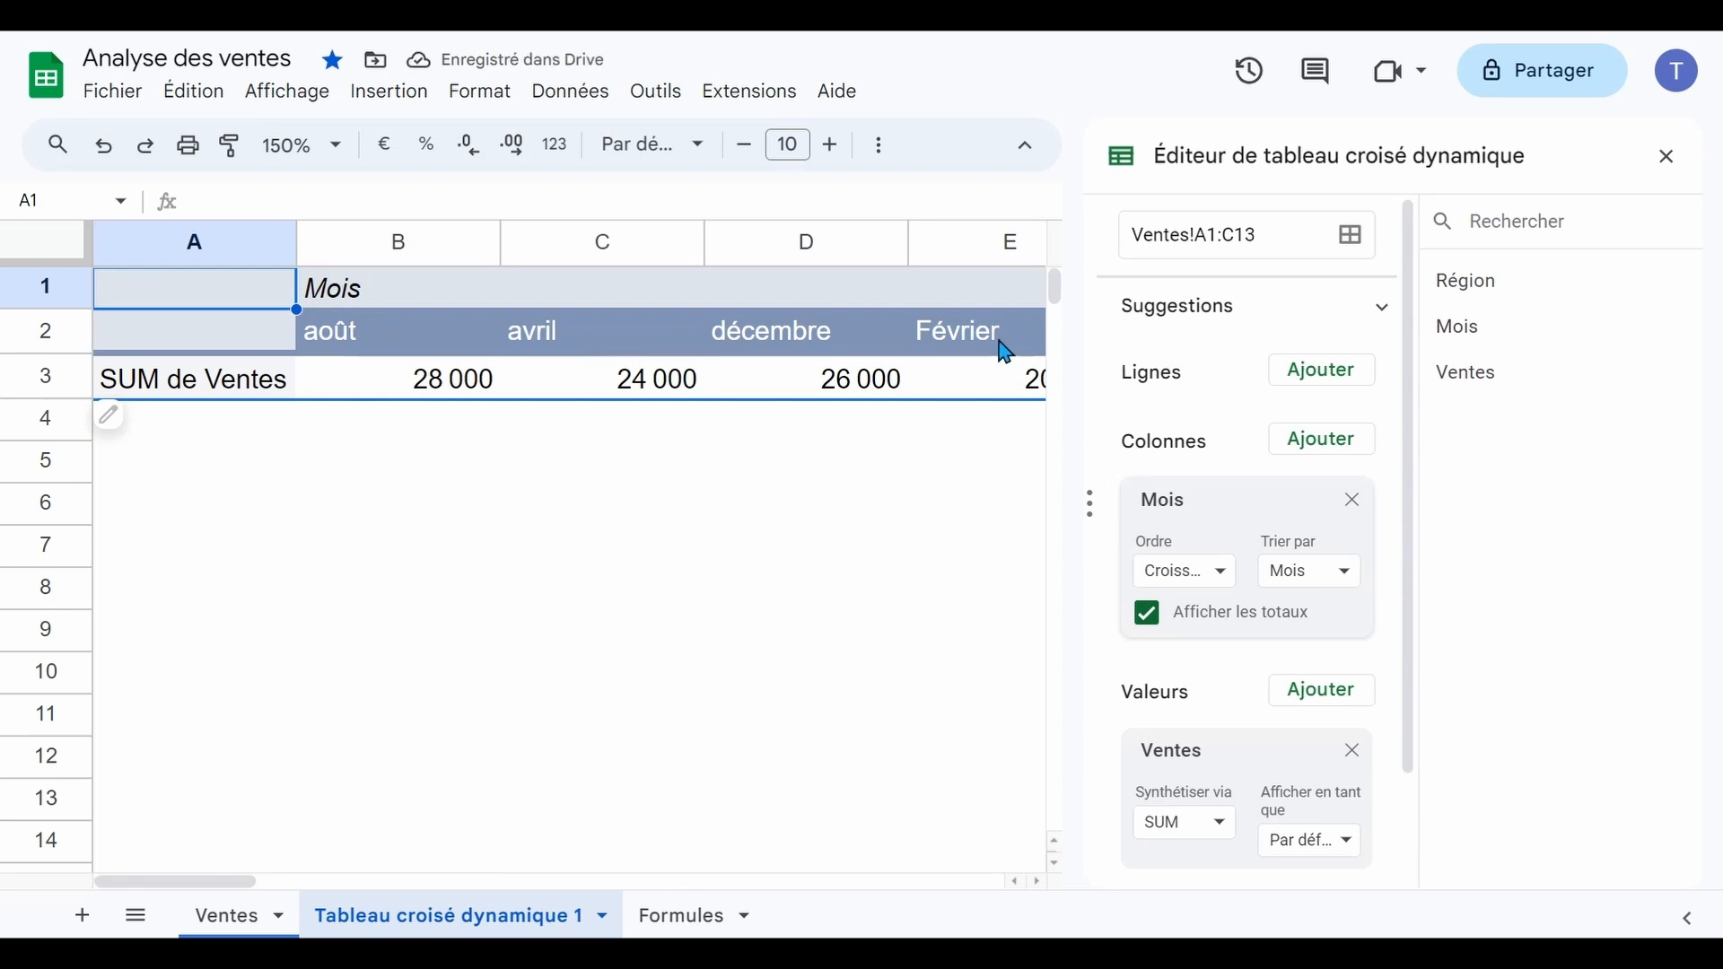
click(1222, 573)
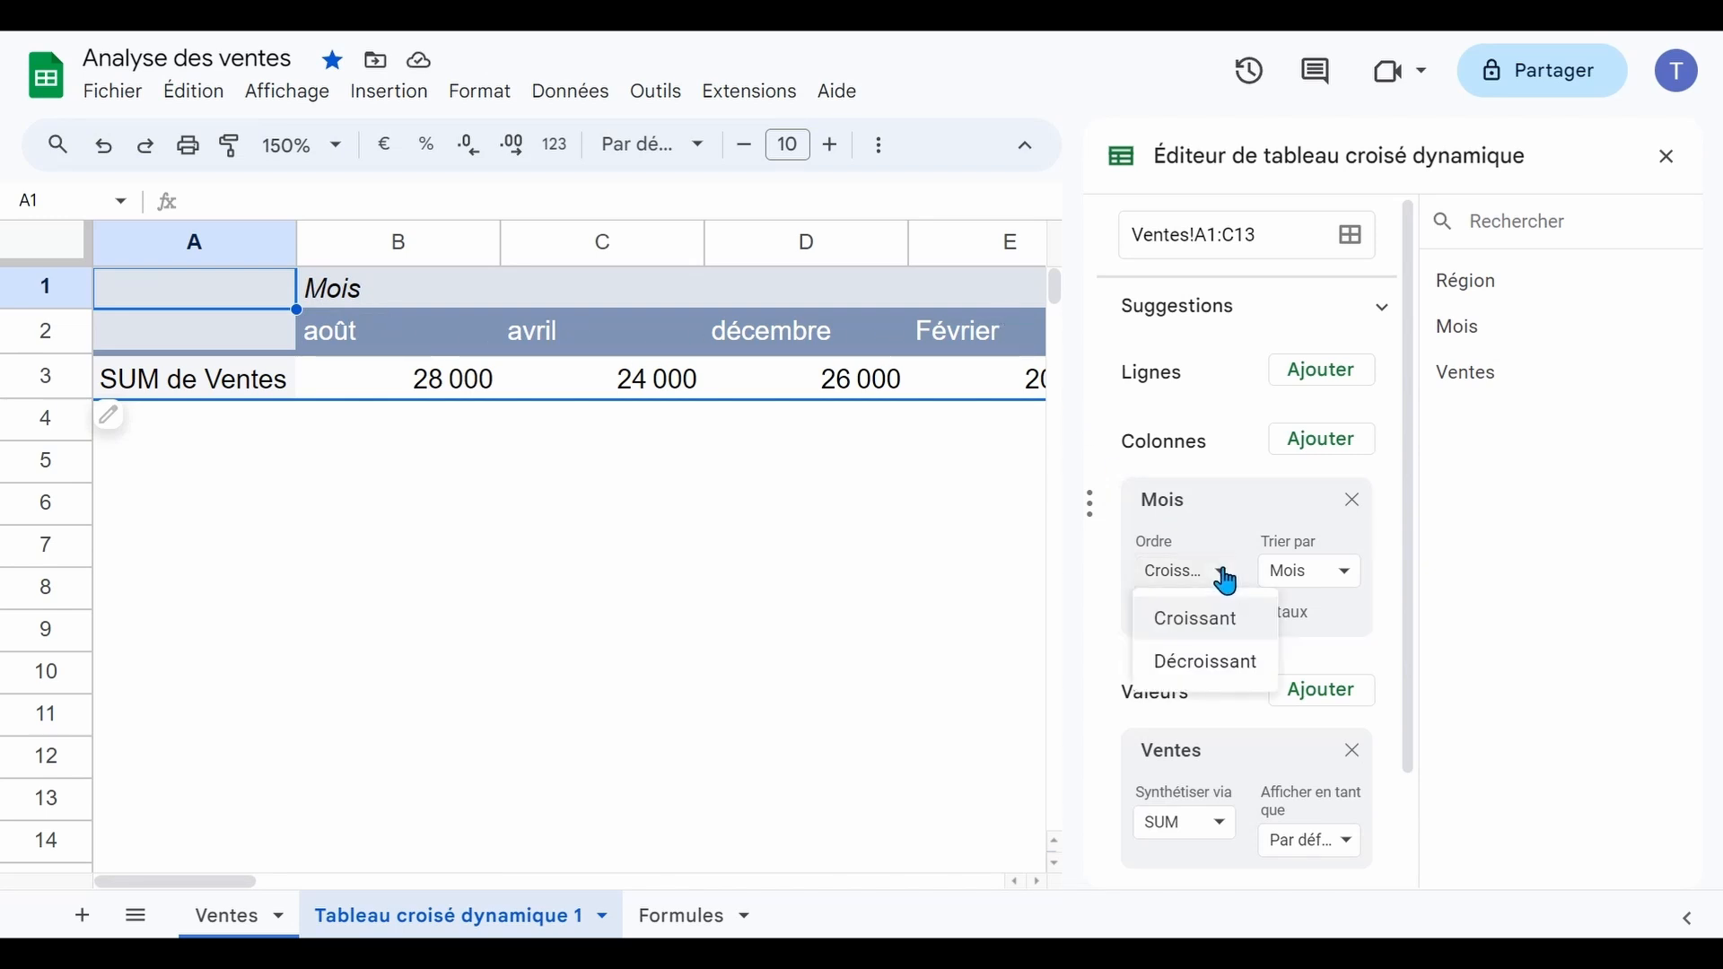
click(1205, 662)
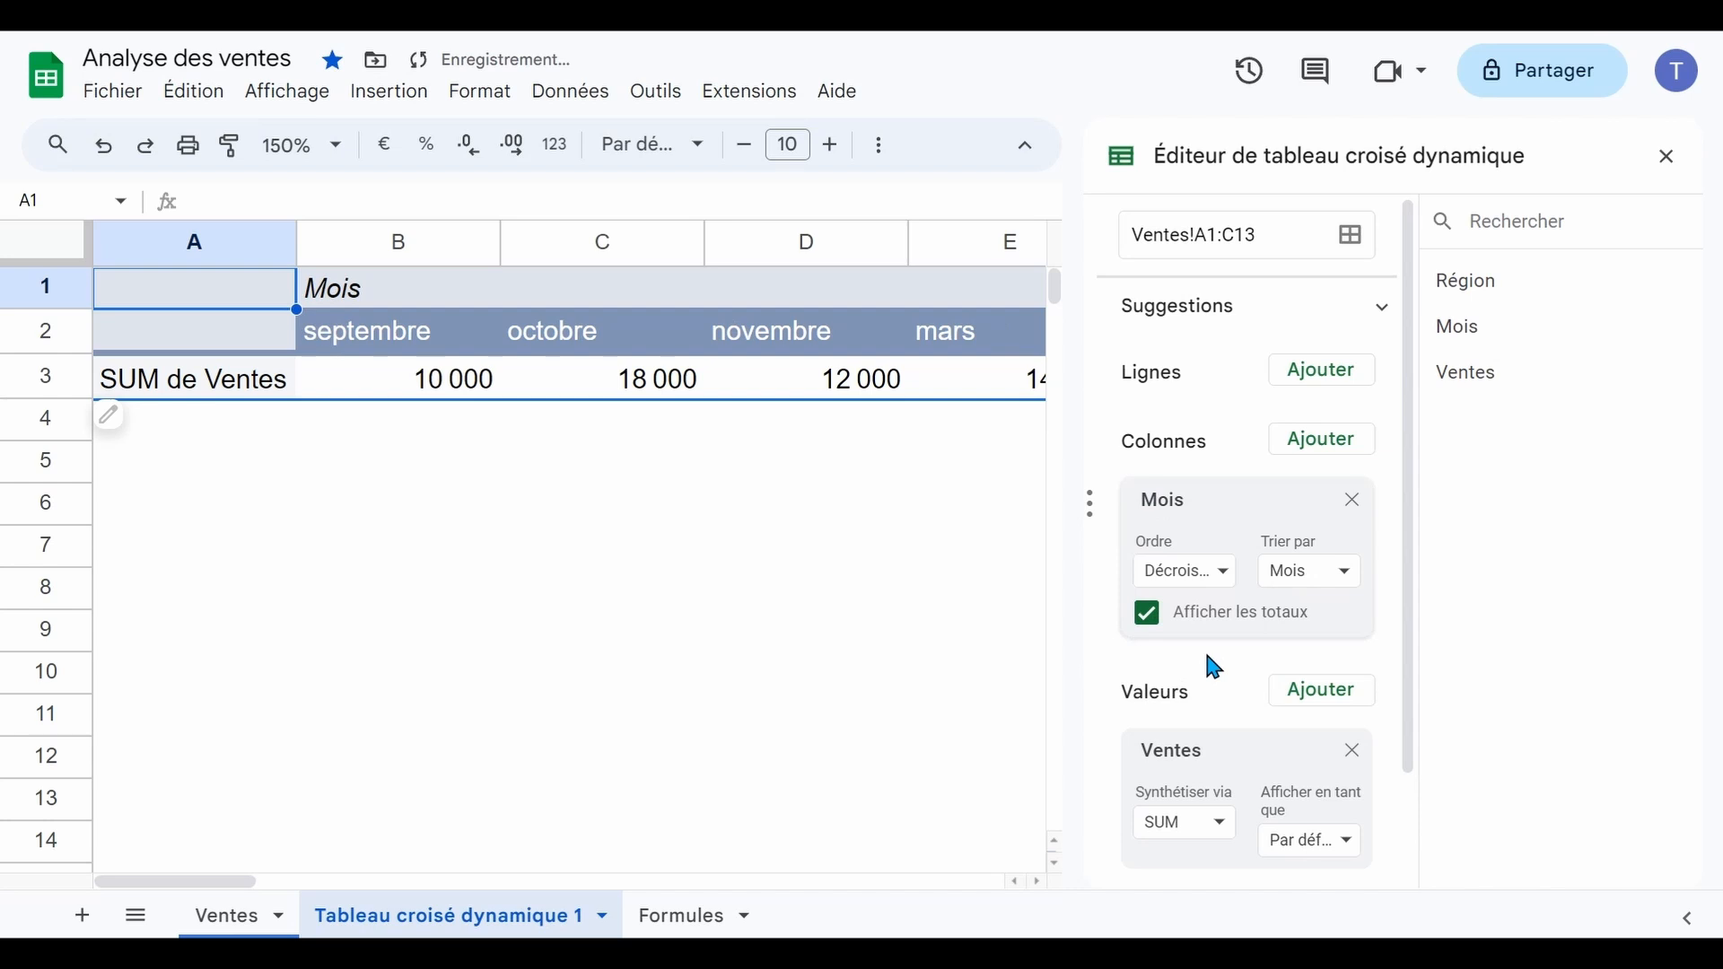
click(1225, 579)
click(1208, 626)
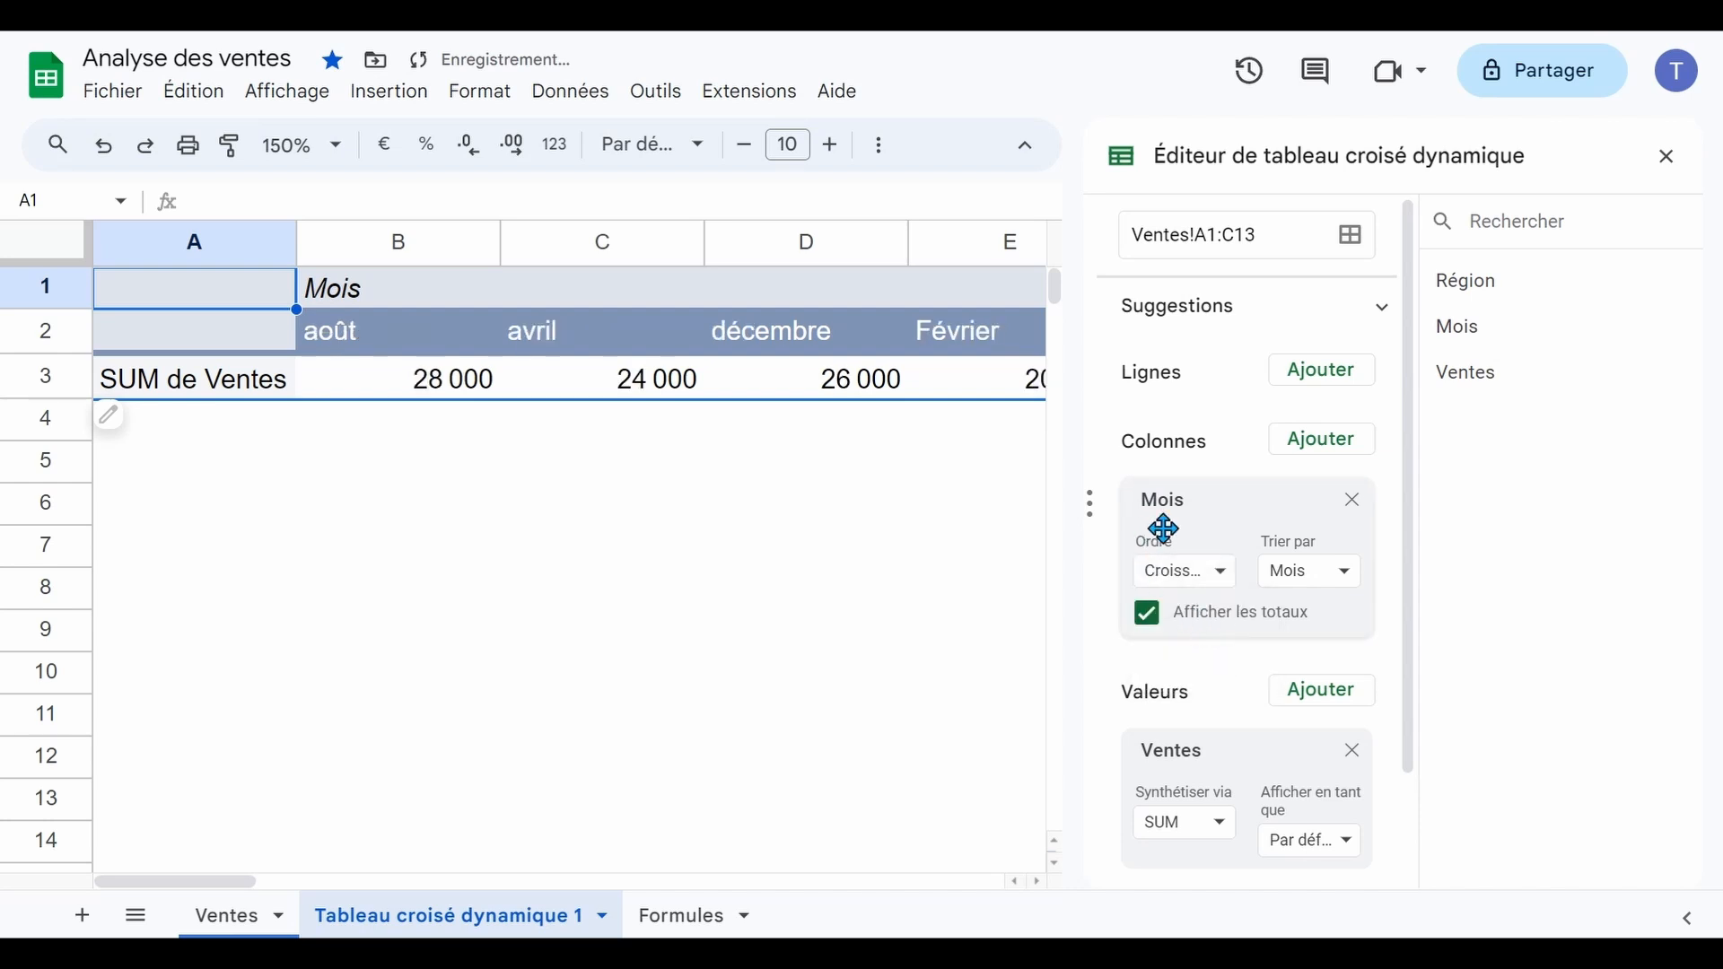
Check the sort-by options of the Mois field and move it back from columns to rows
click(1350, 579)
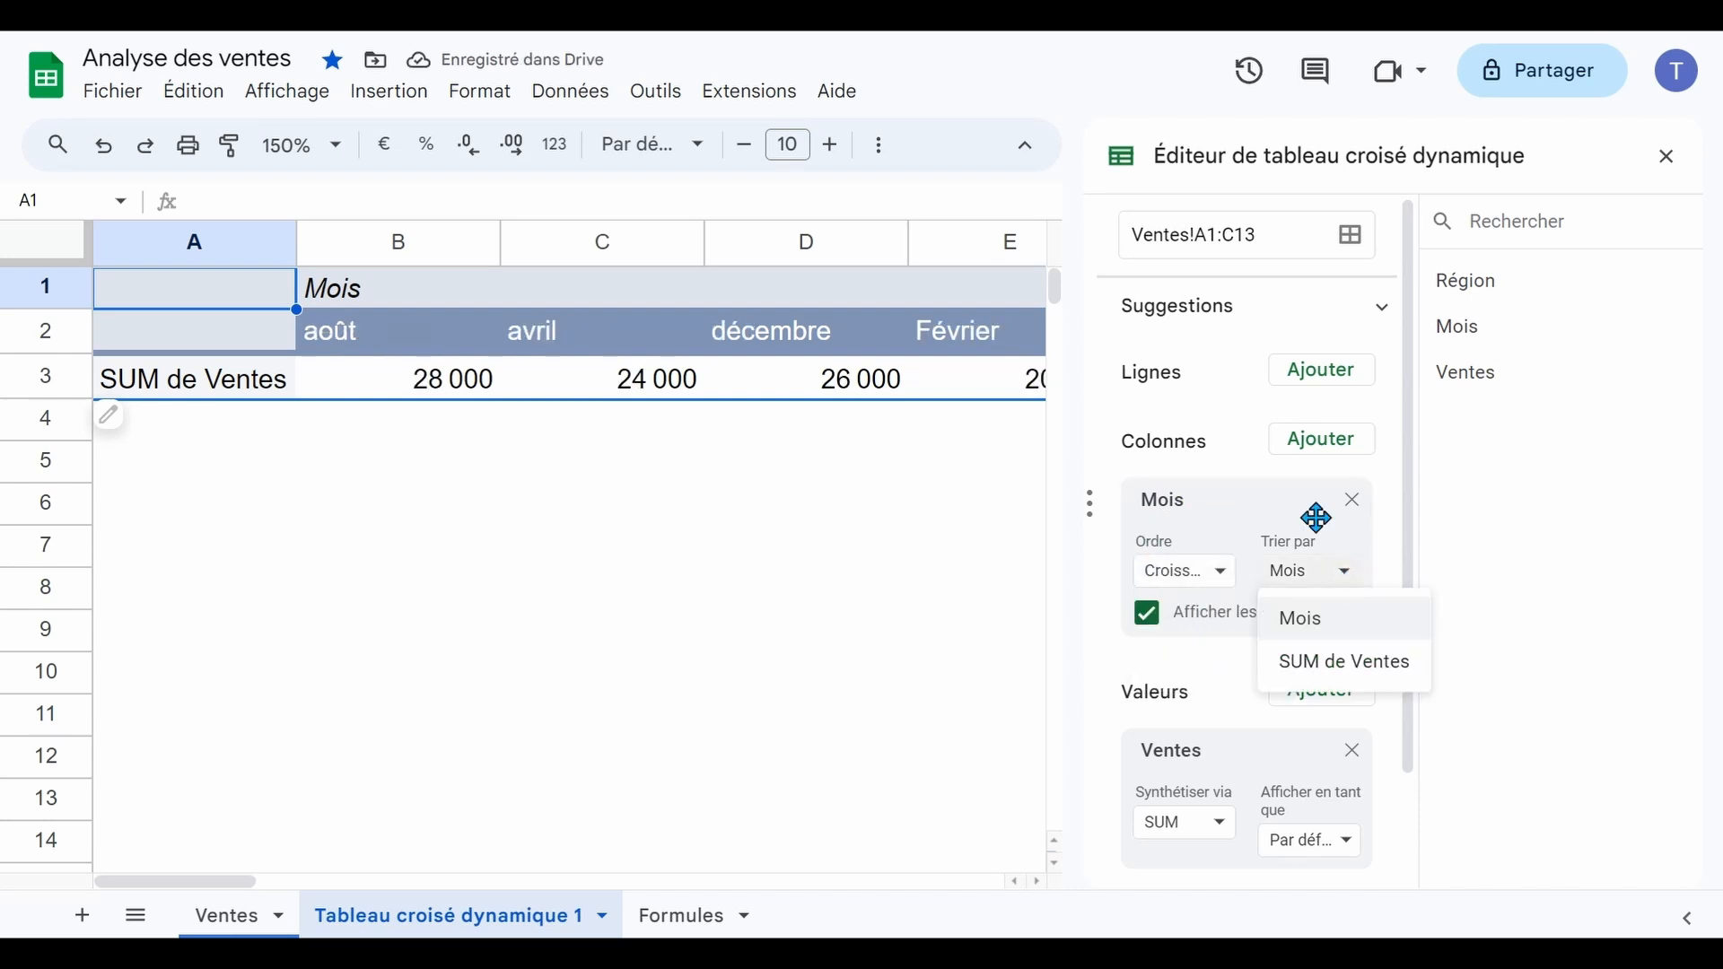
click(1161, 488)
drag(1165, 502, 1160, 408)
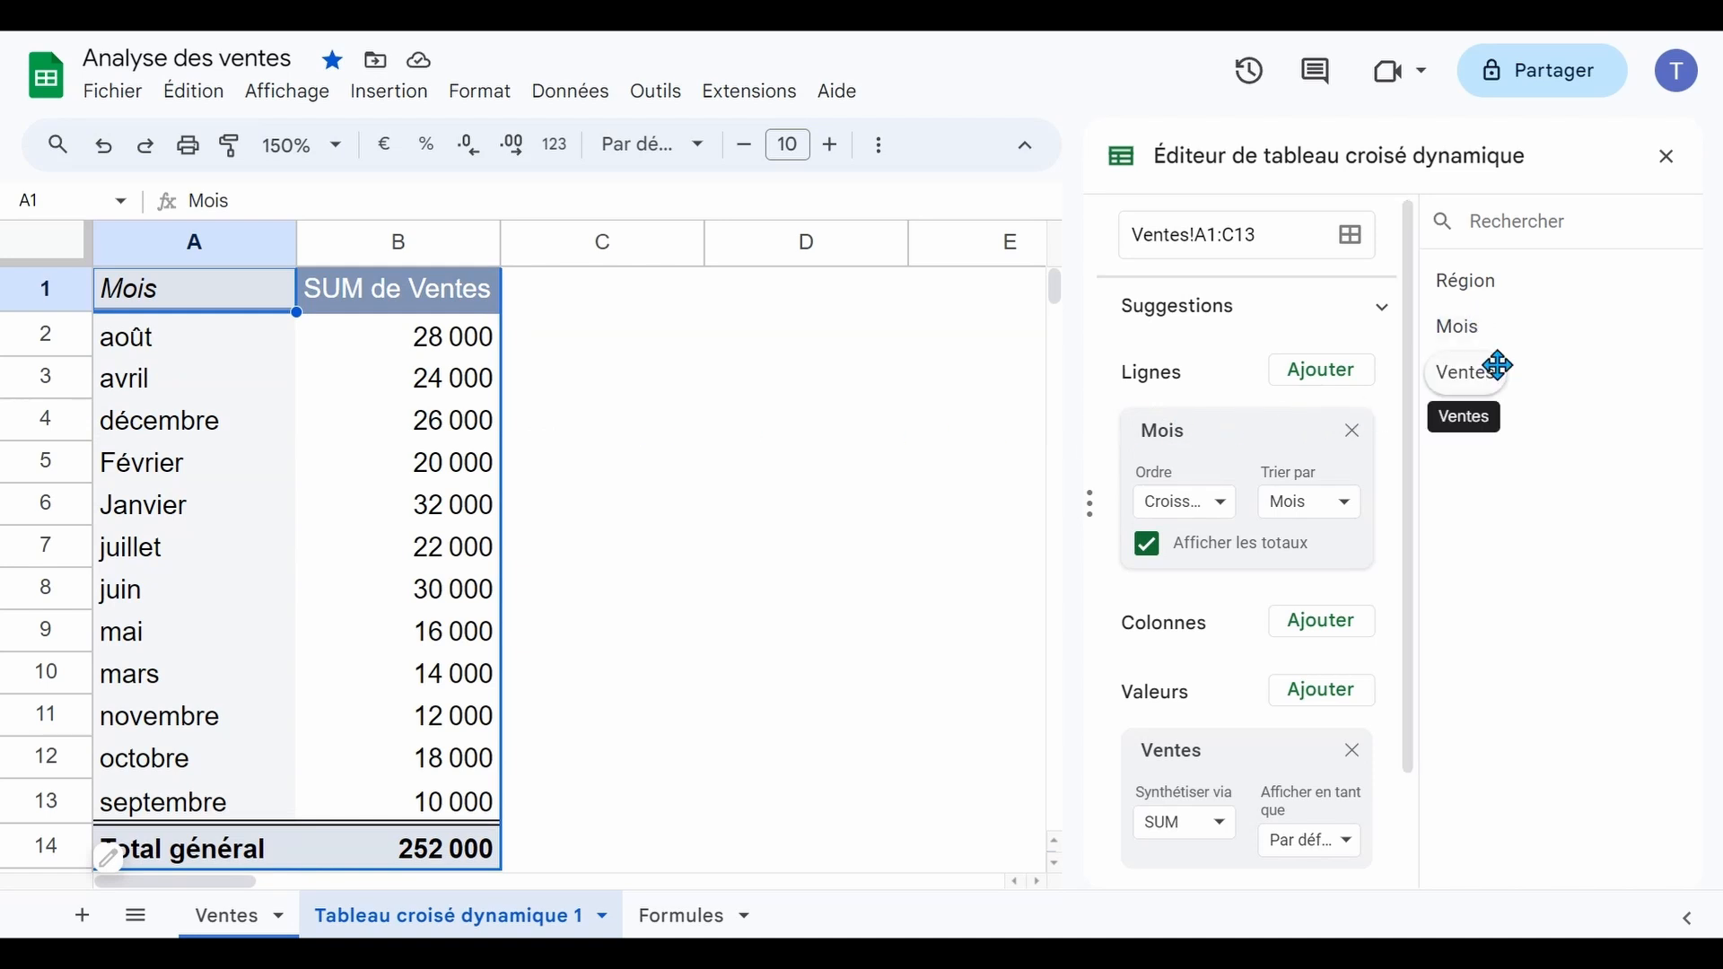
Add Ventes to the values a second time, shown as Pourcentage du total d'une colonne
drag(1495, 368, 1187, 740)
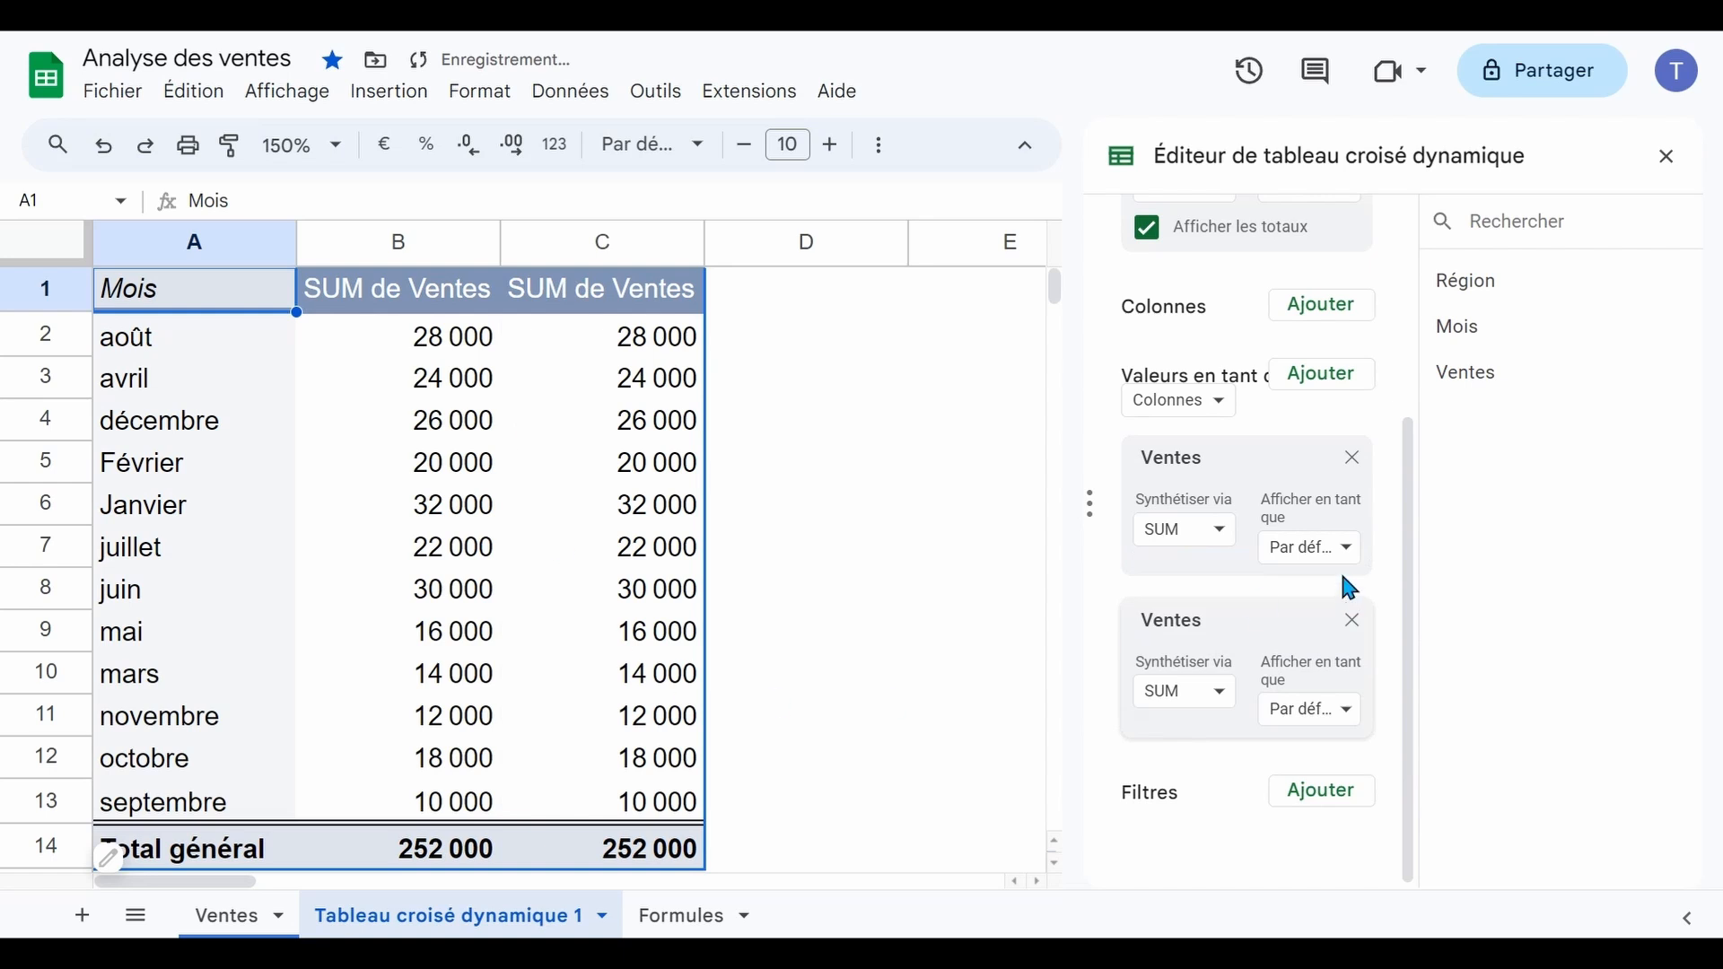
click(1351, 712)
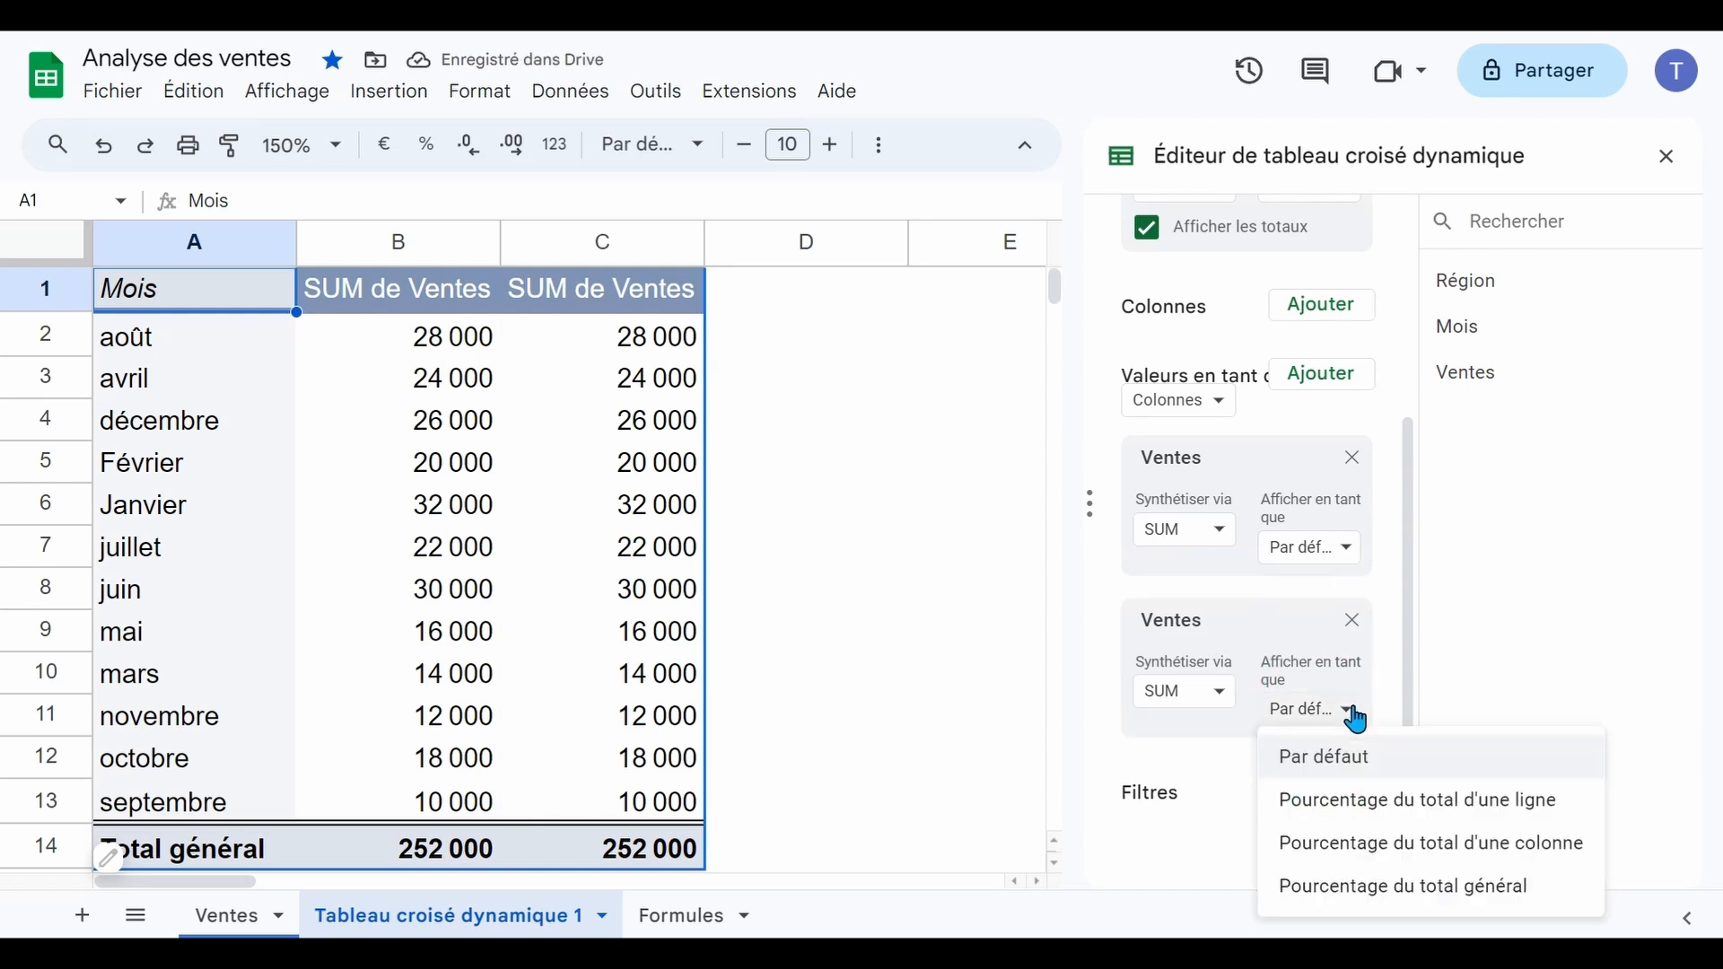
click(1563, 848)
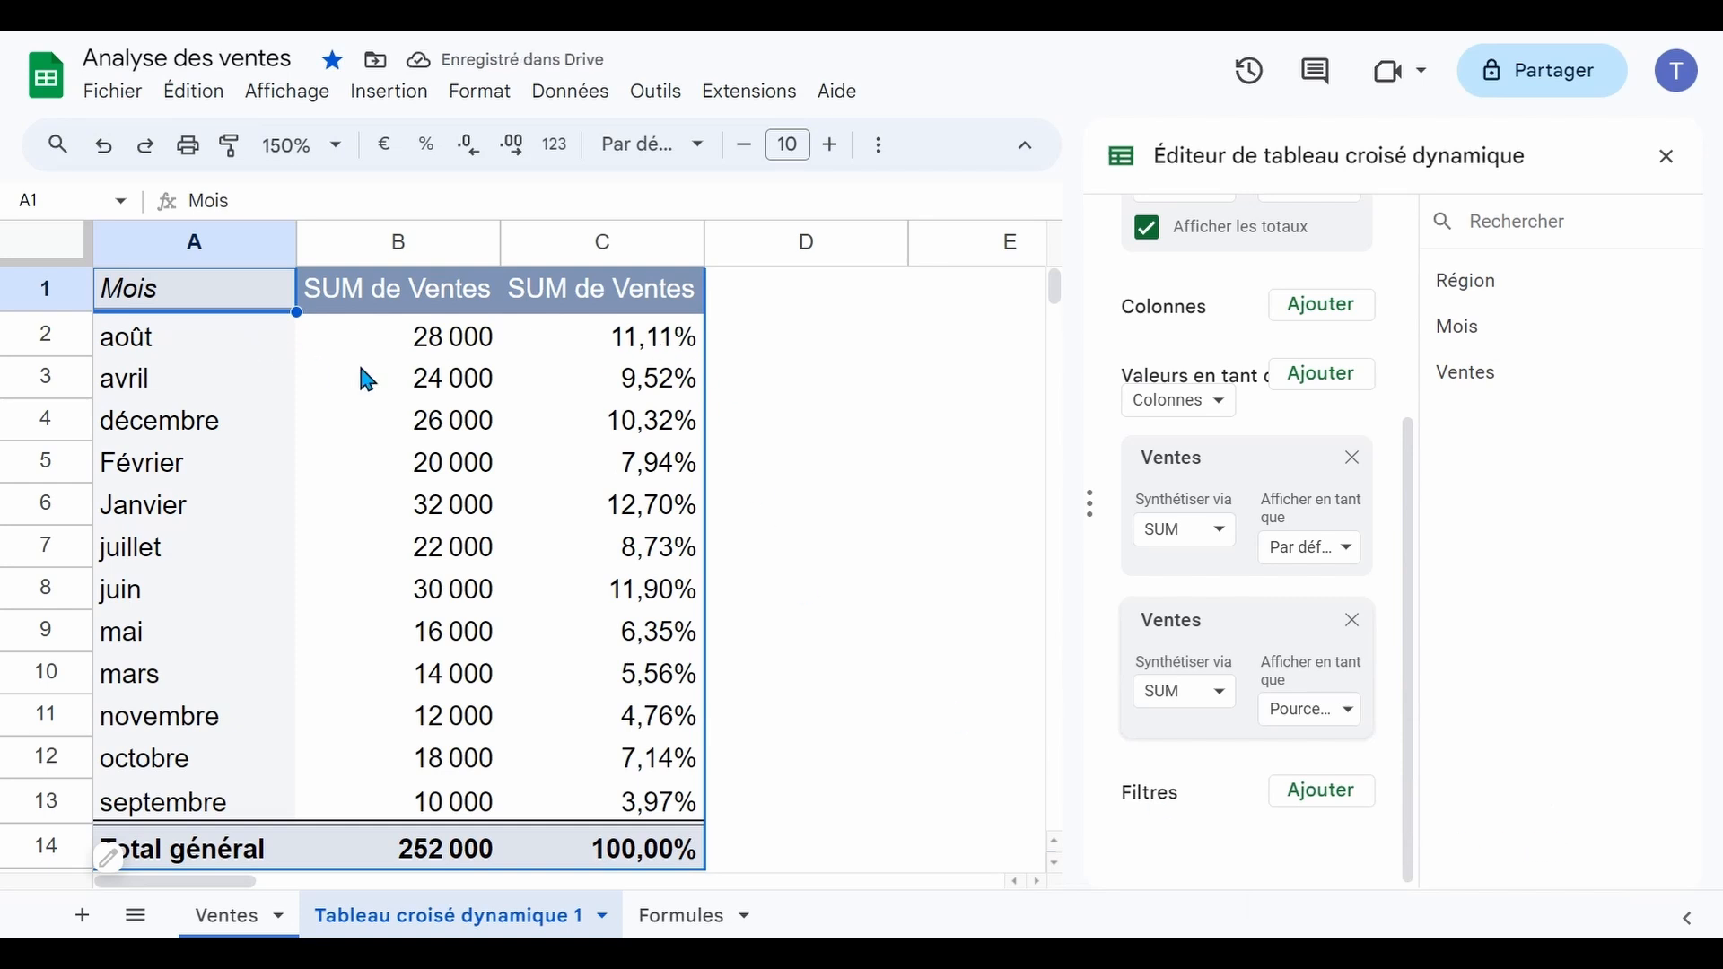
Check the August percentage formula in the Ventes sheet against the pivot table's percentage column
click(246, 920)
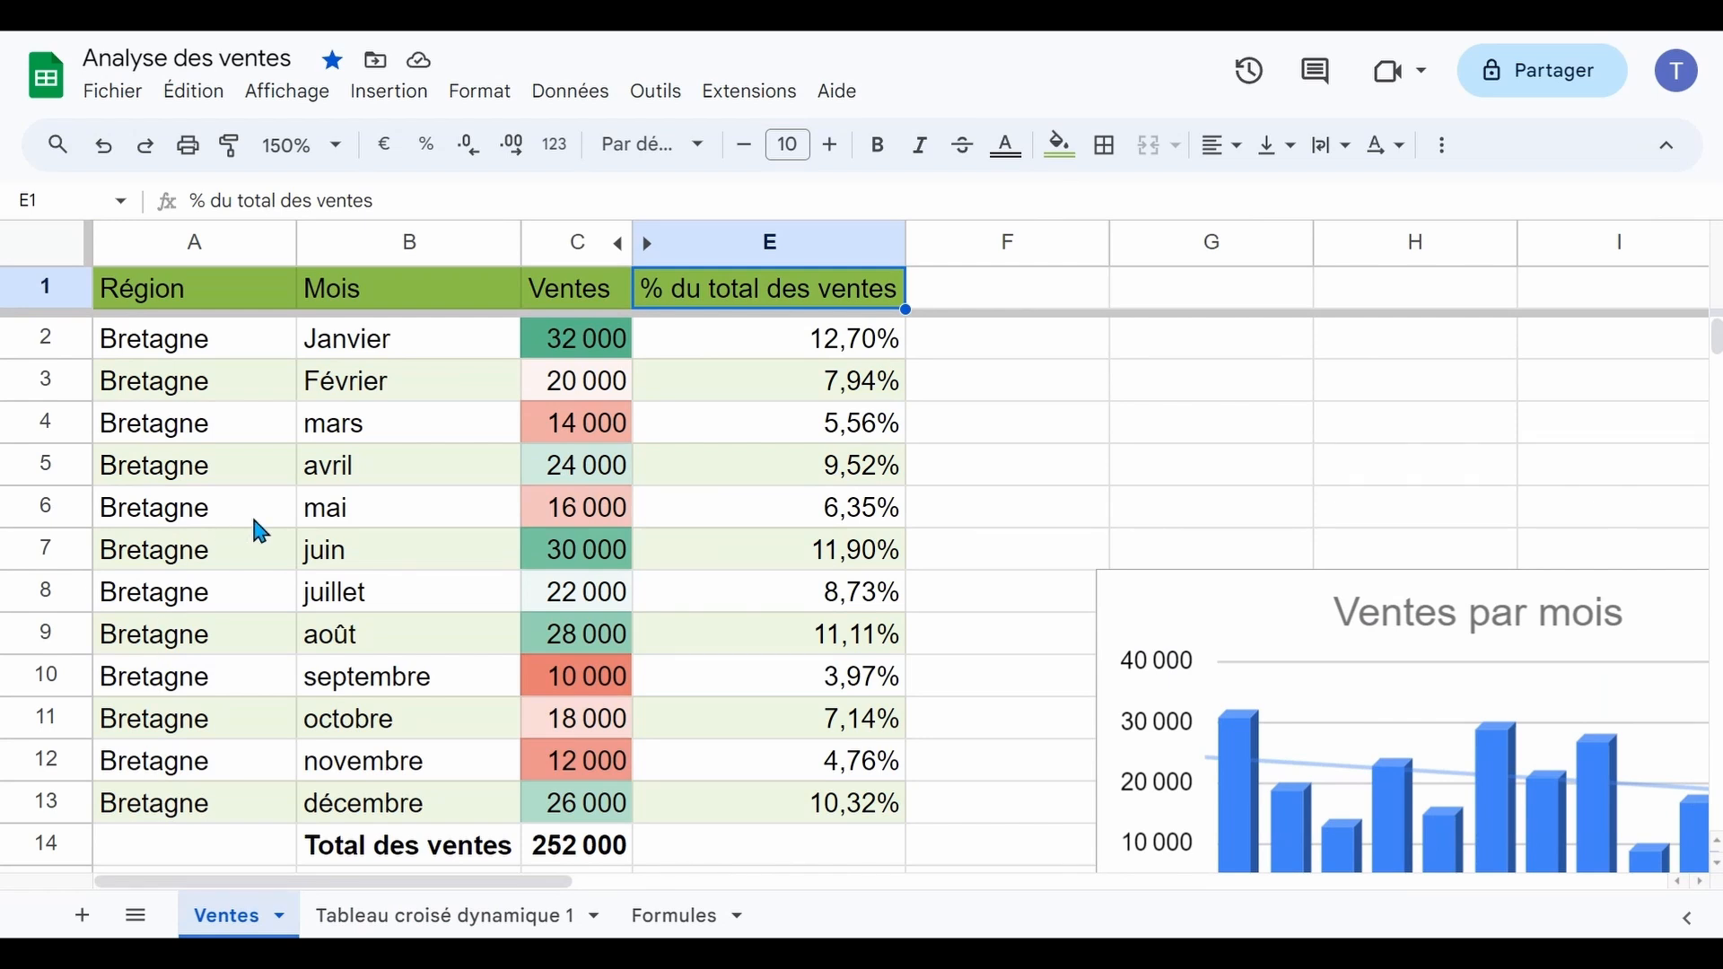
click(777, 648)
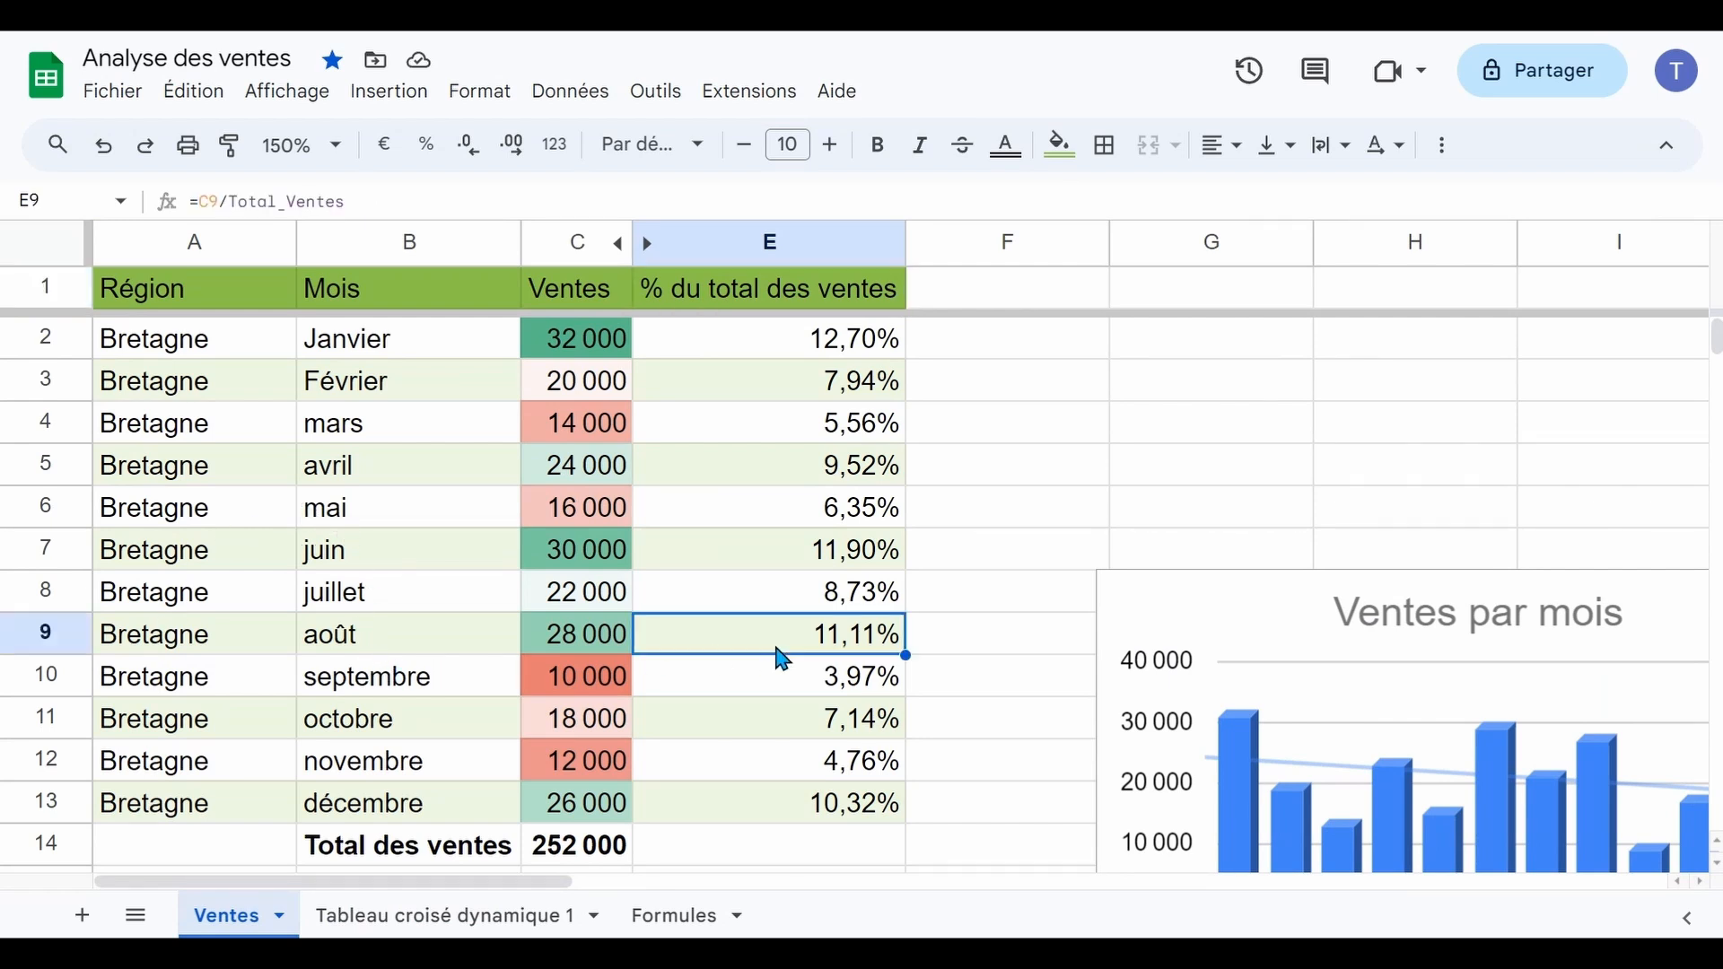
click(471, 915)
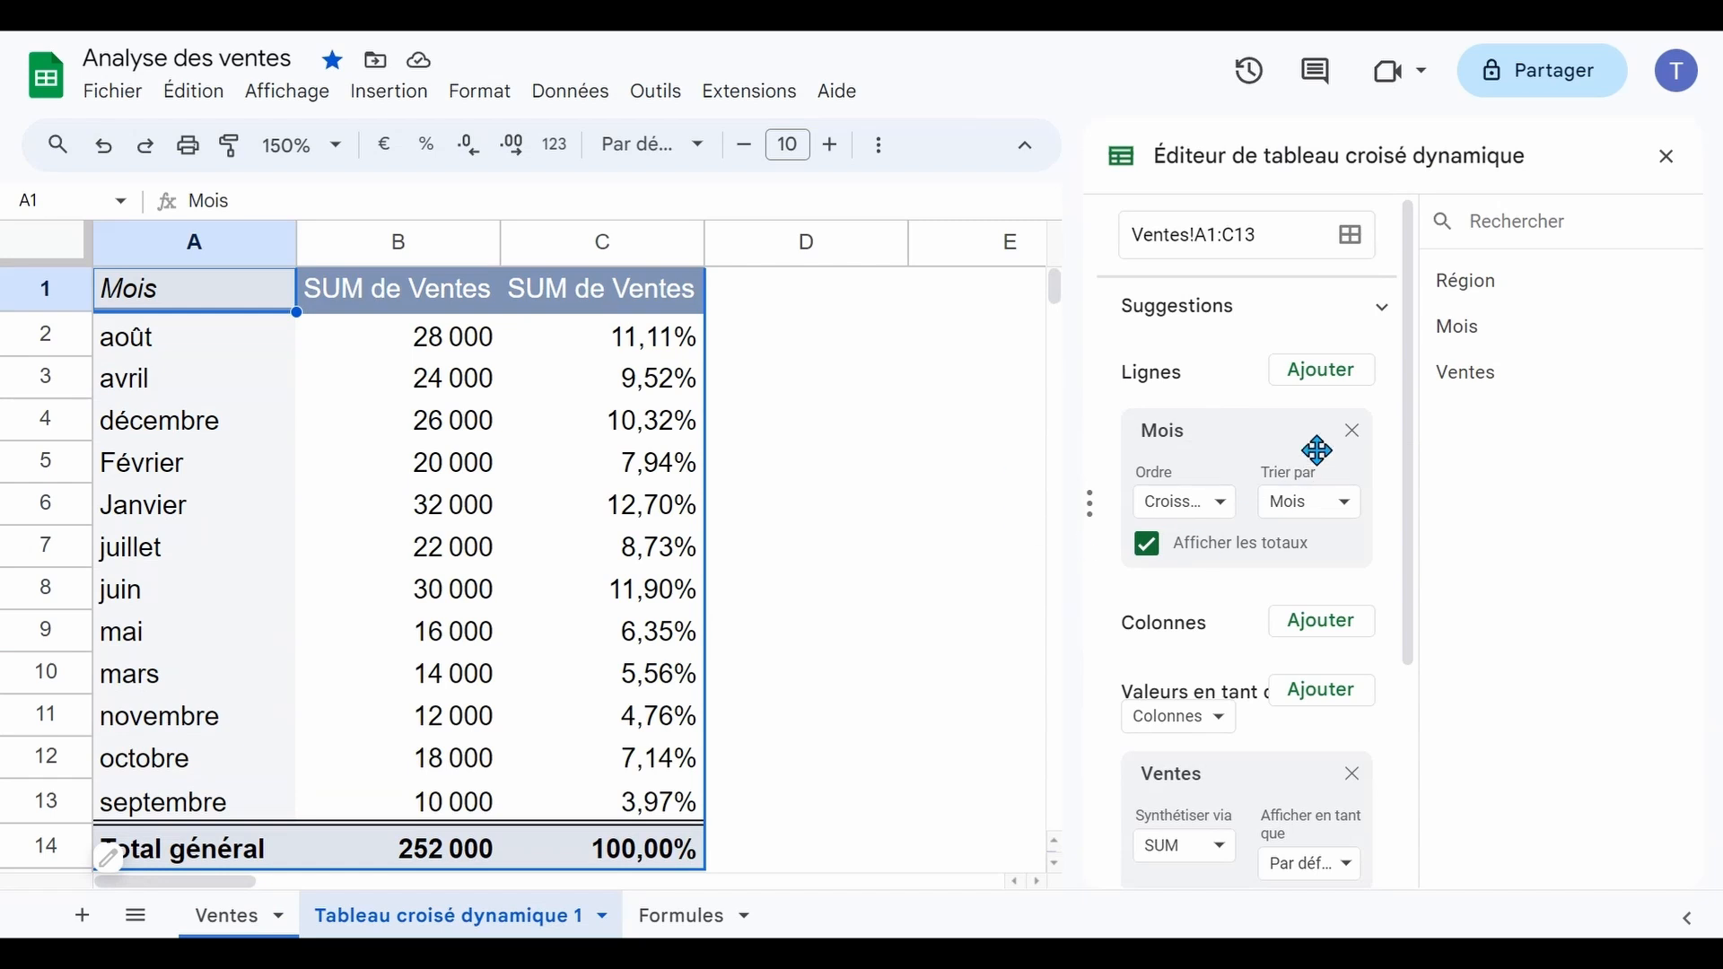
Add the Mois field to the pivot table filters
scroll(1396, 431, down, 3)
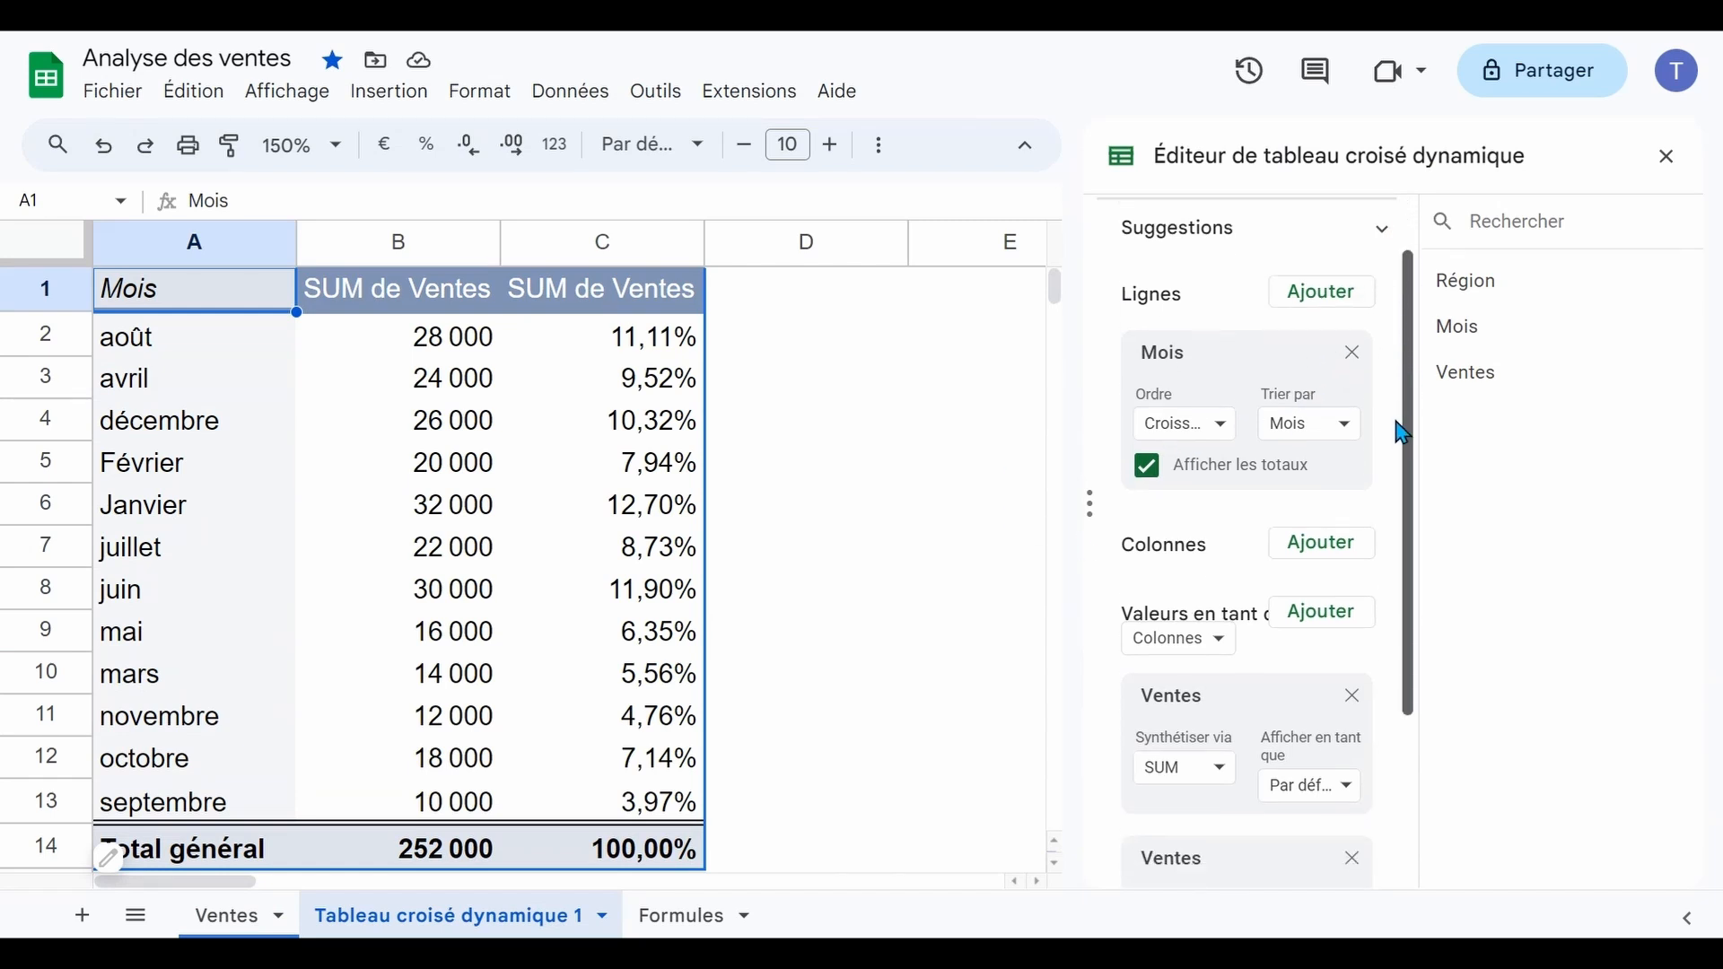
scroll(1394, 540, down, 1)
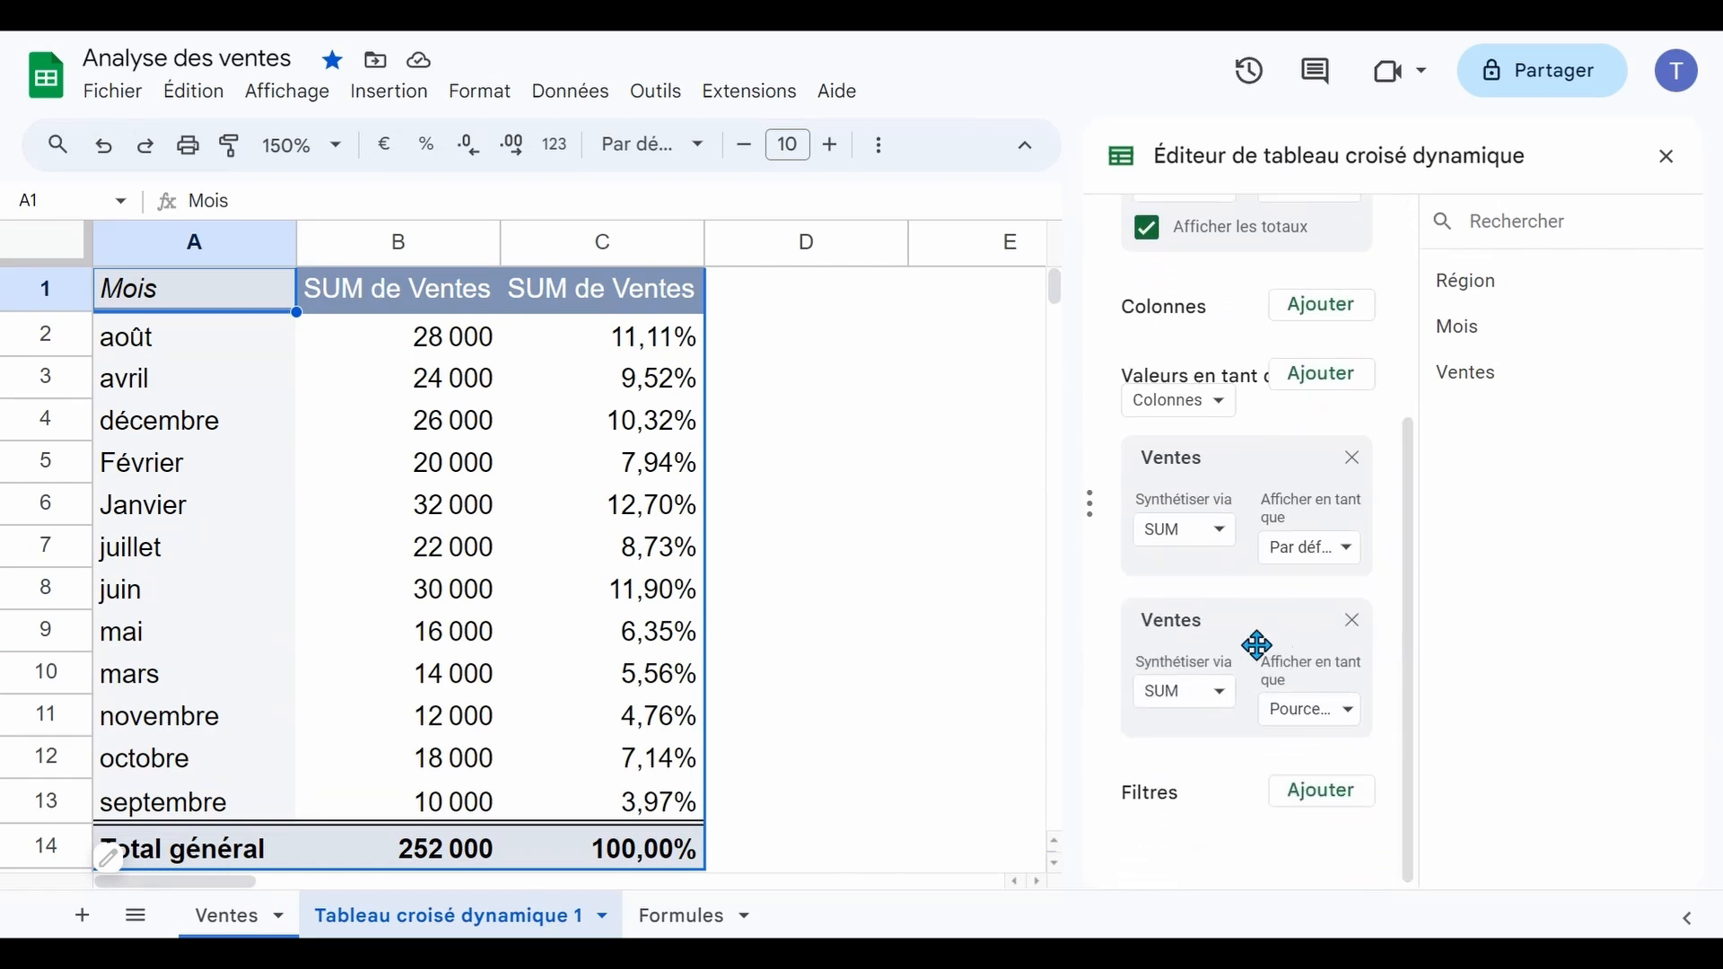
drag(1460, 325, 1165, 860)
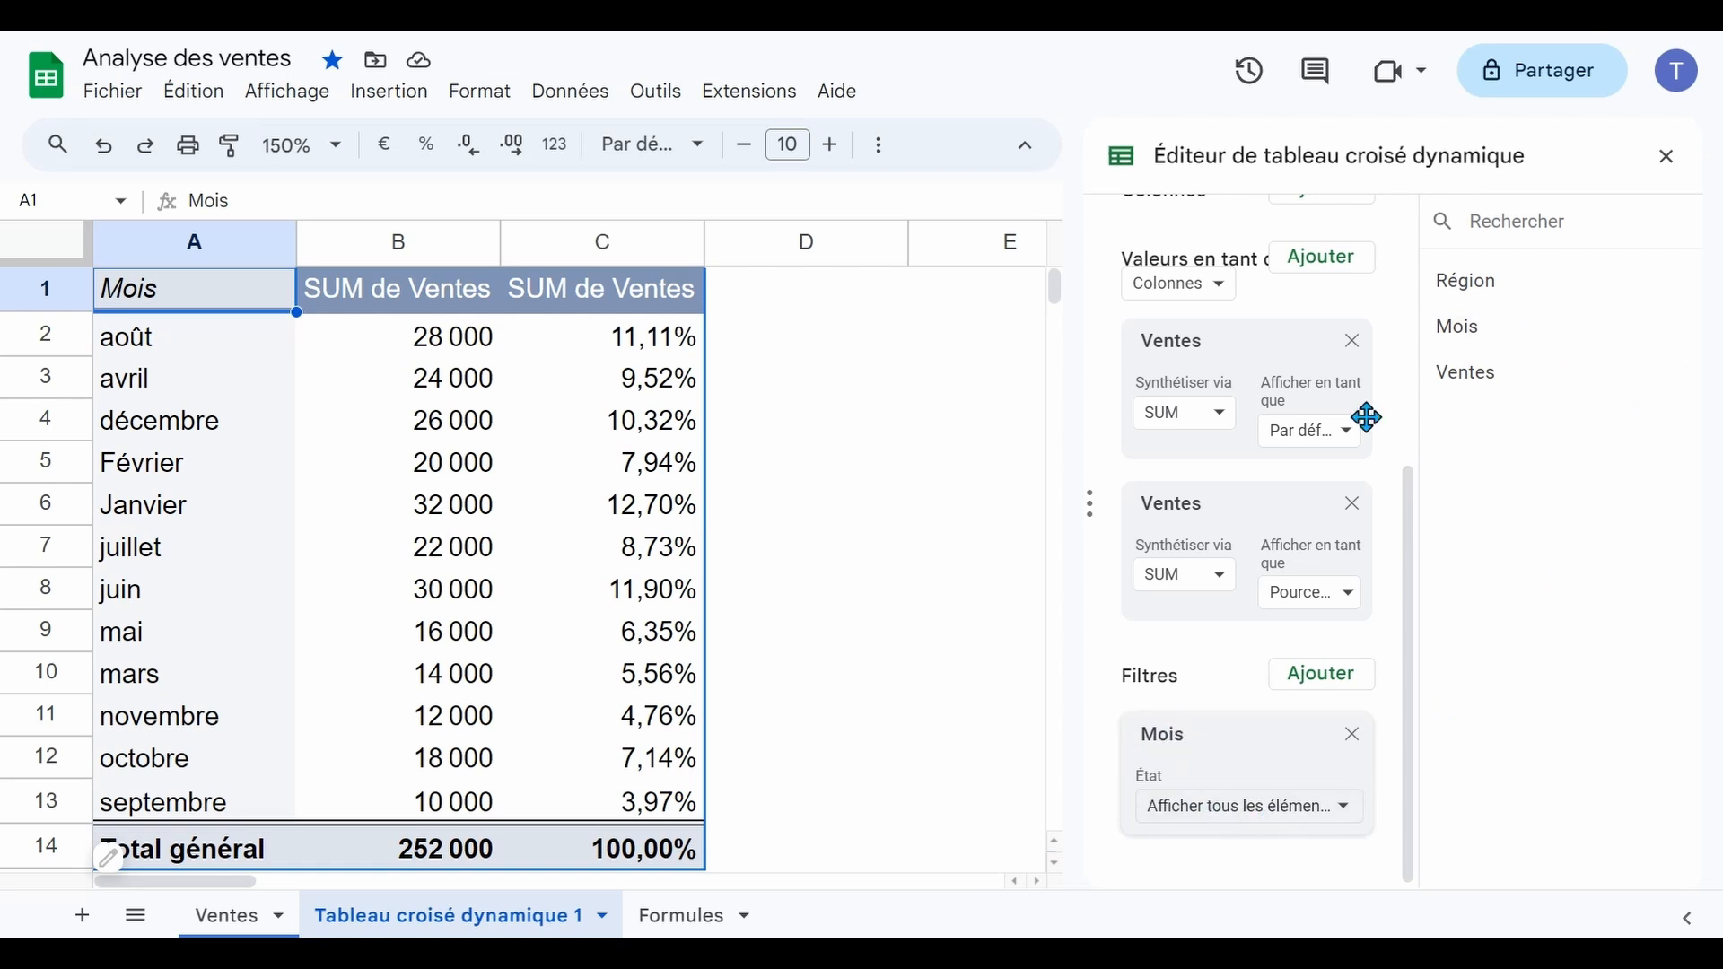
Filter the pivot table's Mois field by values to show only Janvier, Février and mars, and select the sales grand total cell
click(1257, 806)
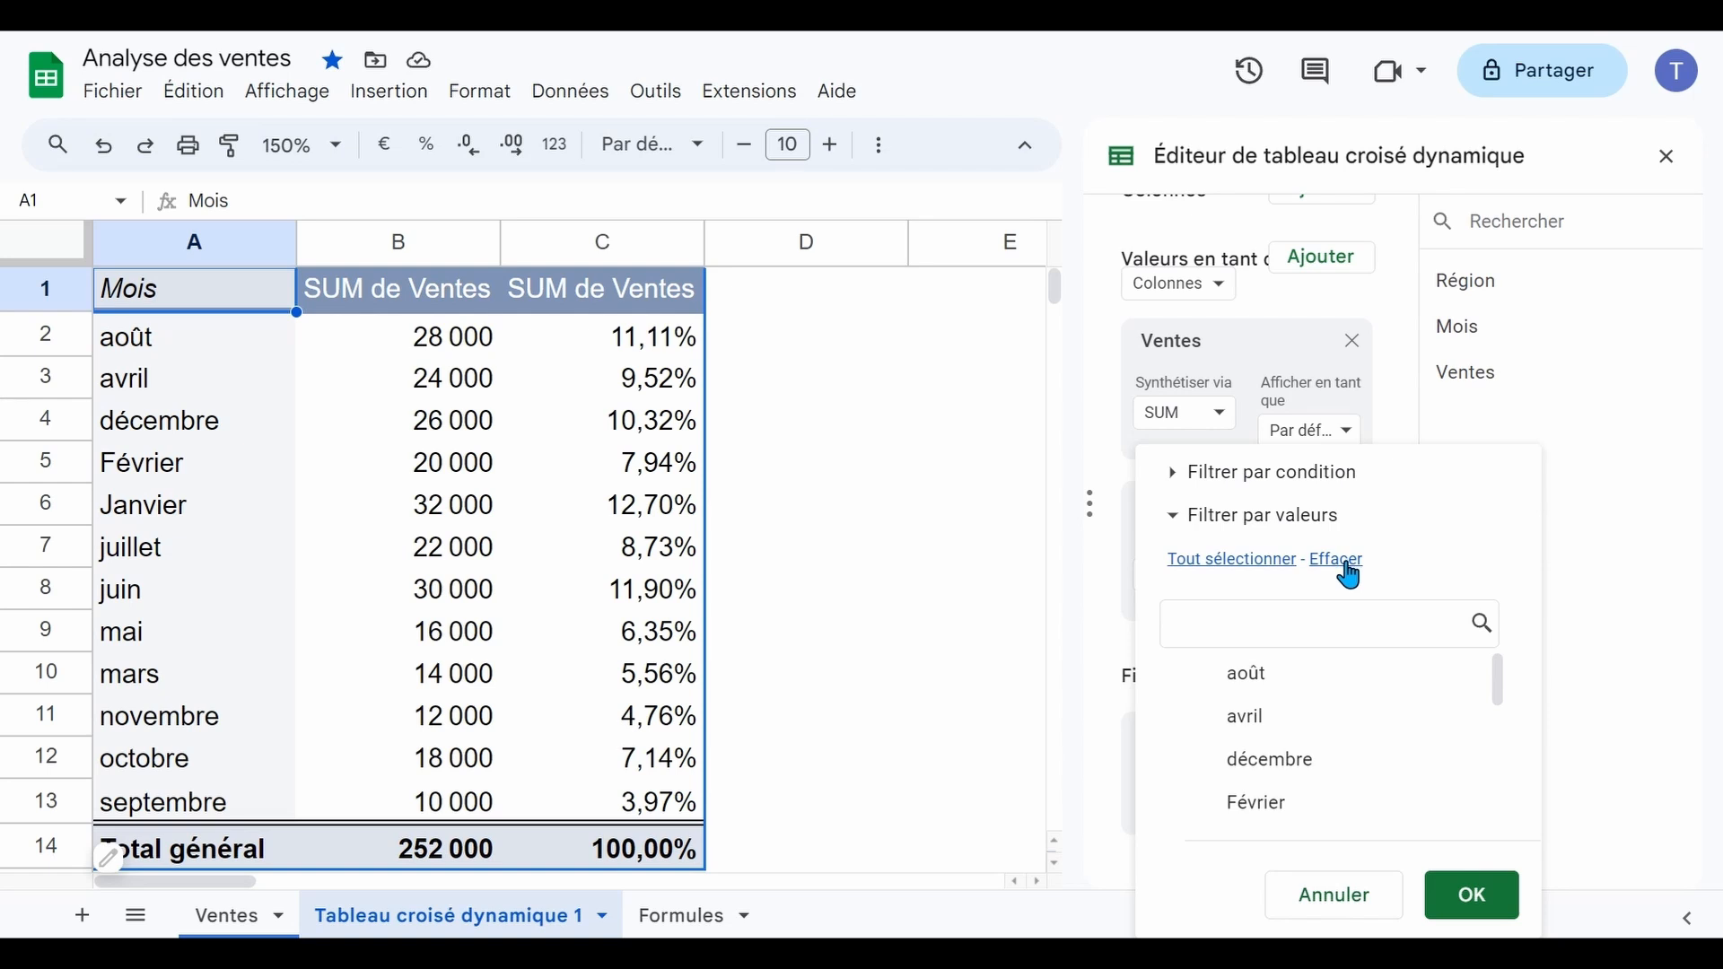
scroll(1265, 713, down, 3)
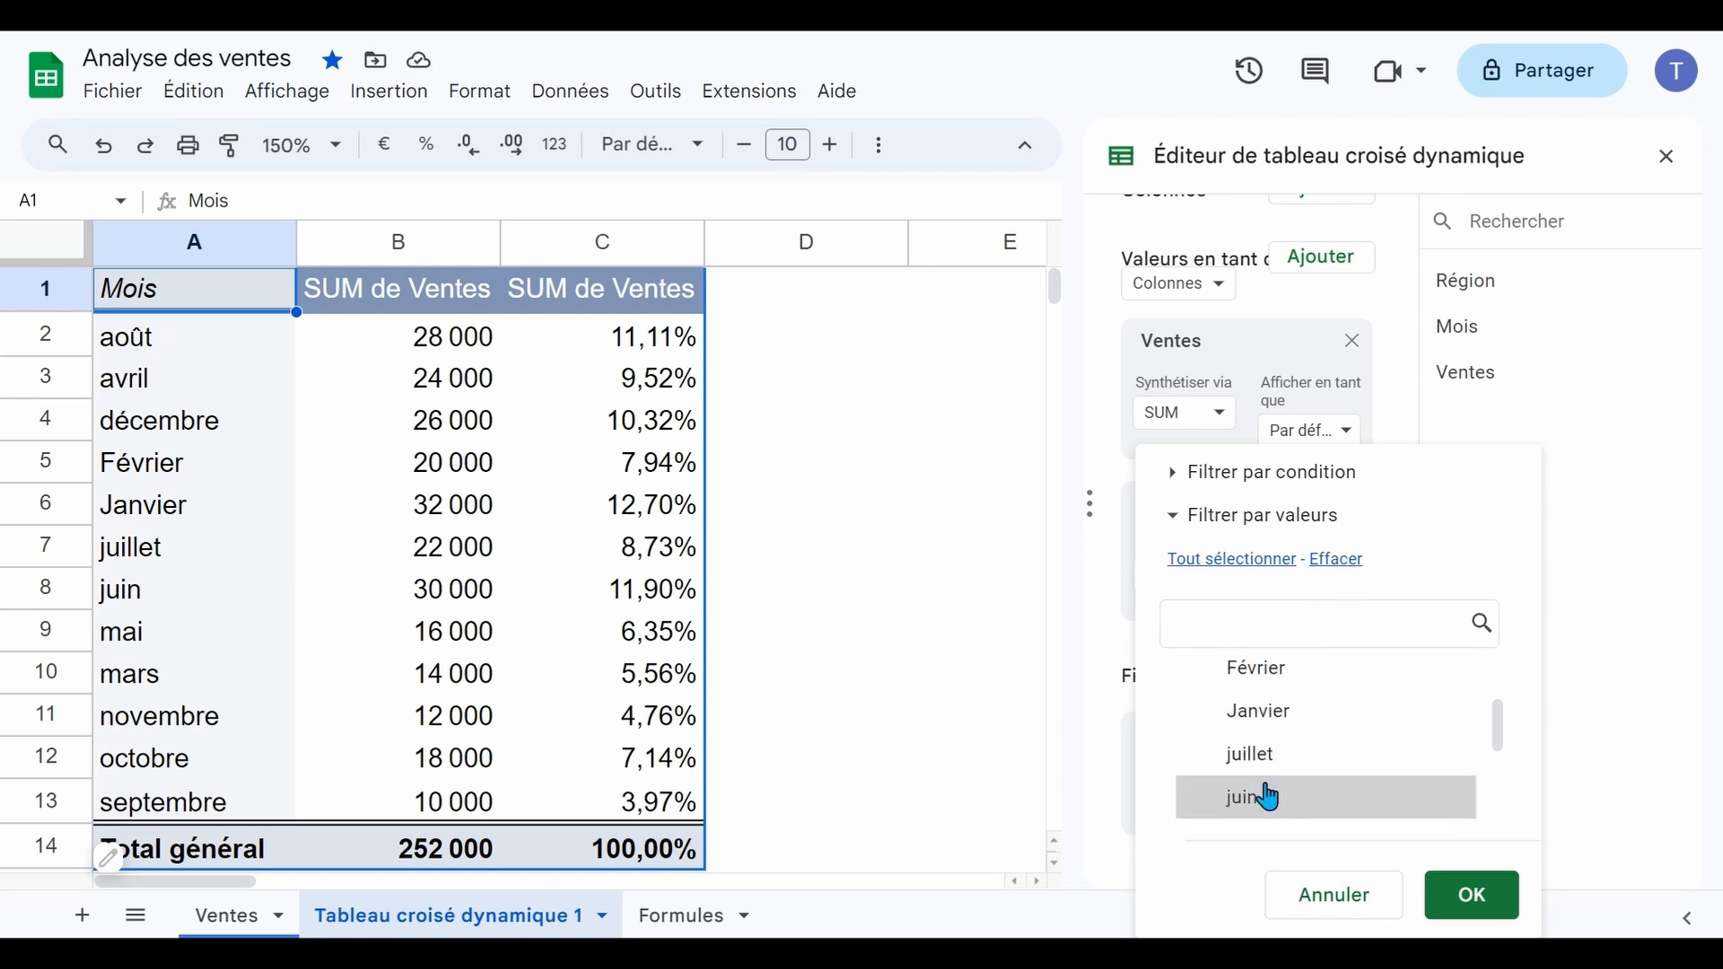
scroll(1268, 797, up, 3)
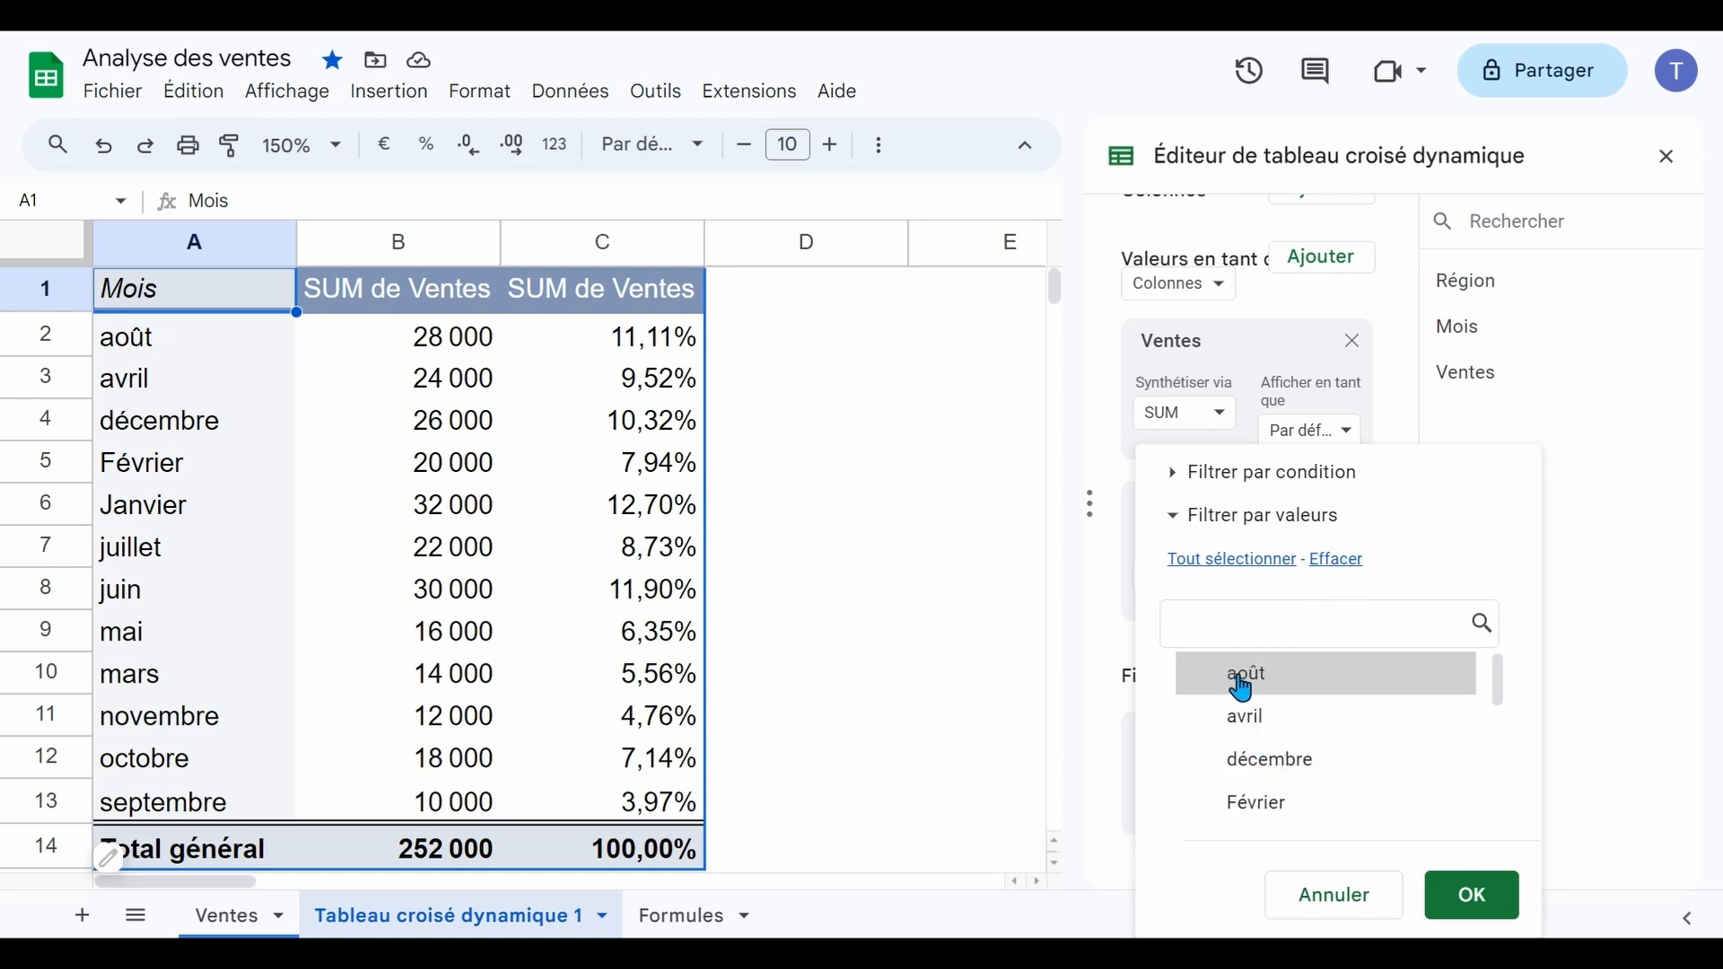
scroll(1243, 684, down, 3)
click(1205, 673)
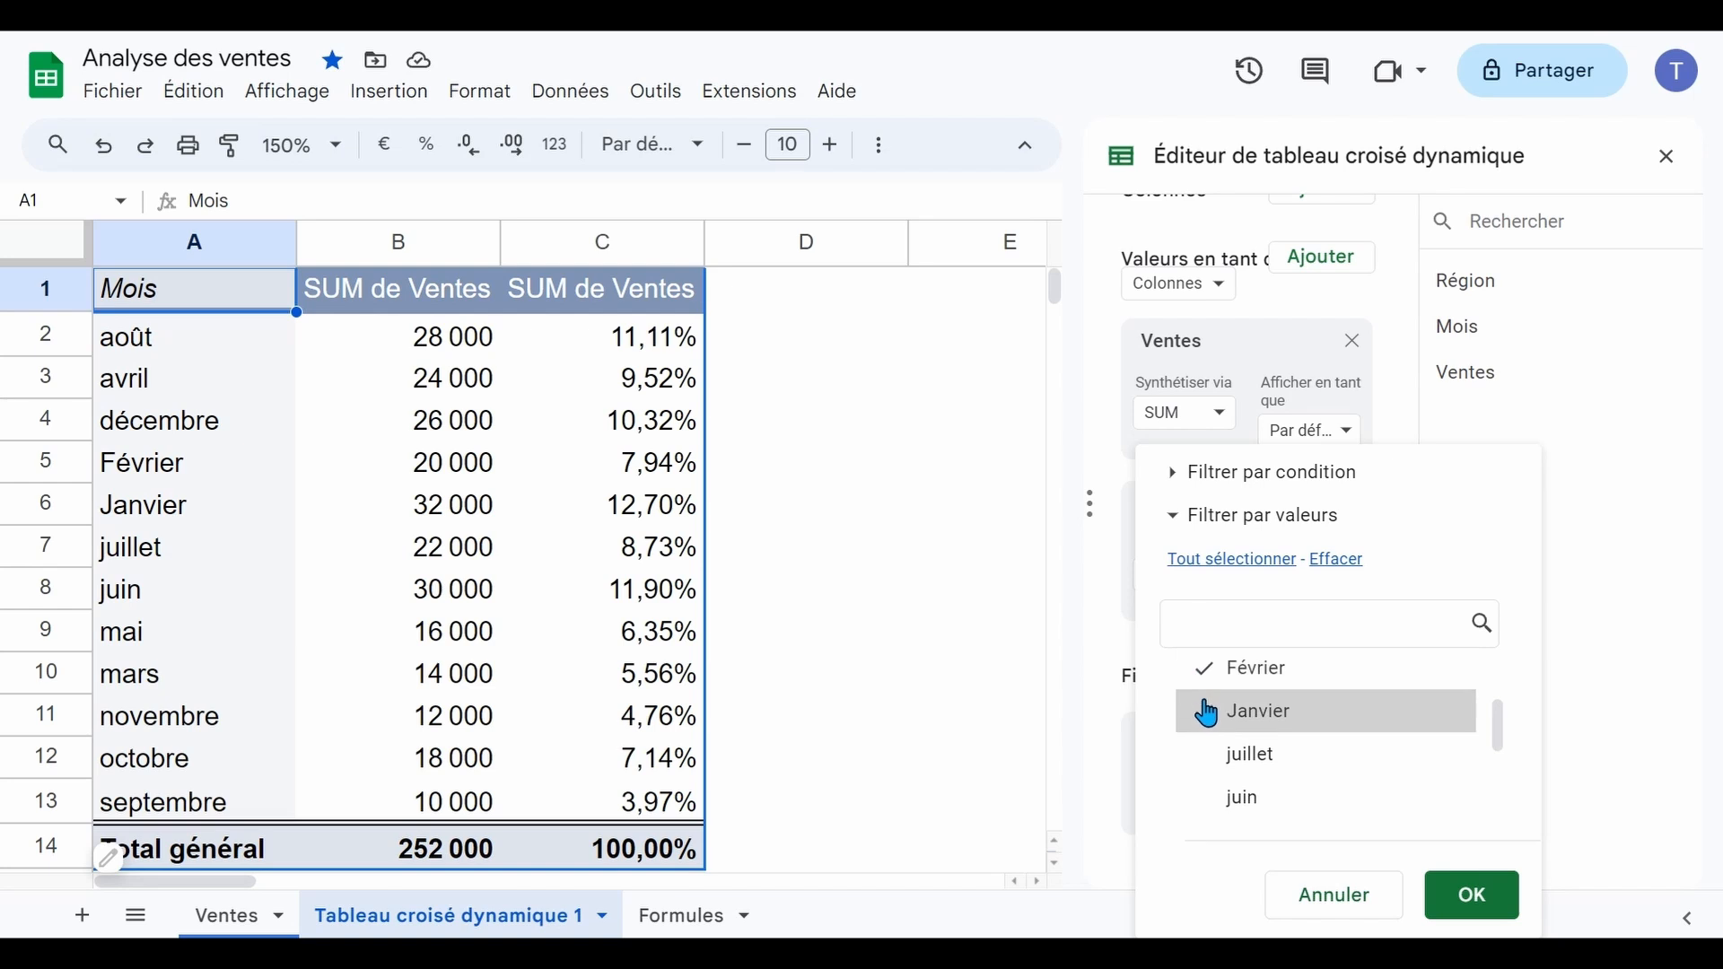
scroll(1212, 713, down, 3)
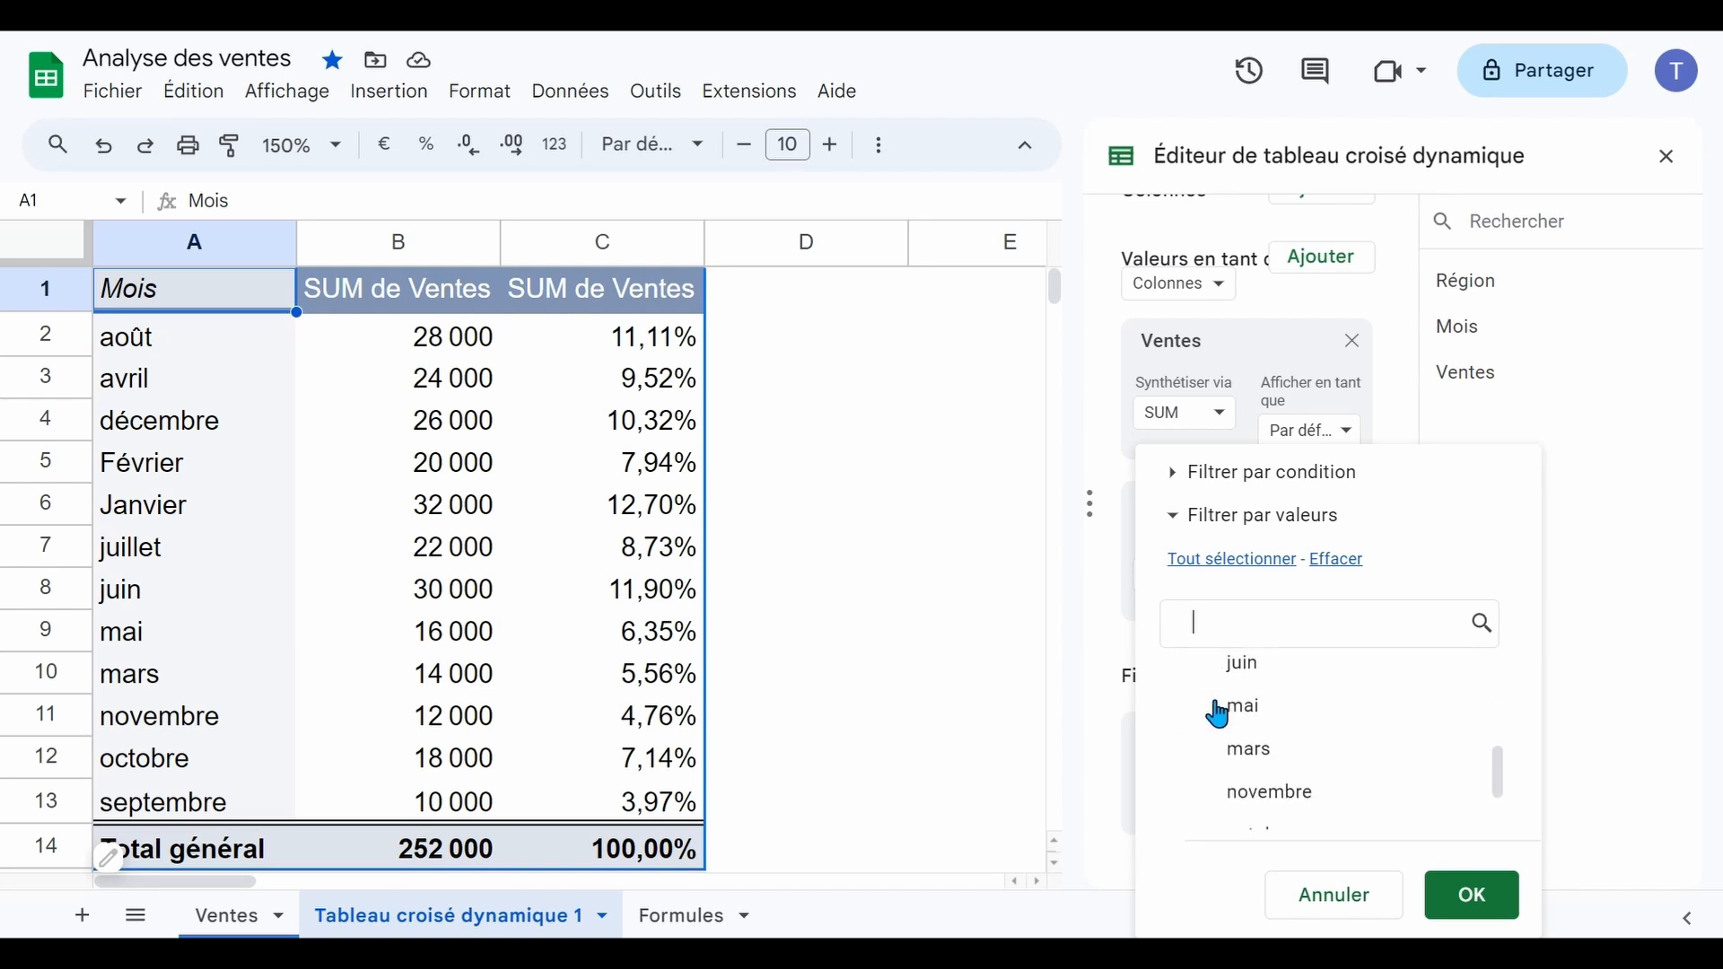
click(1471, 894)
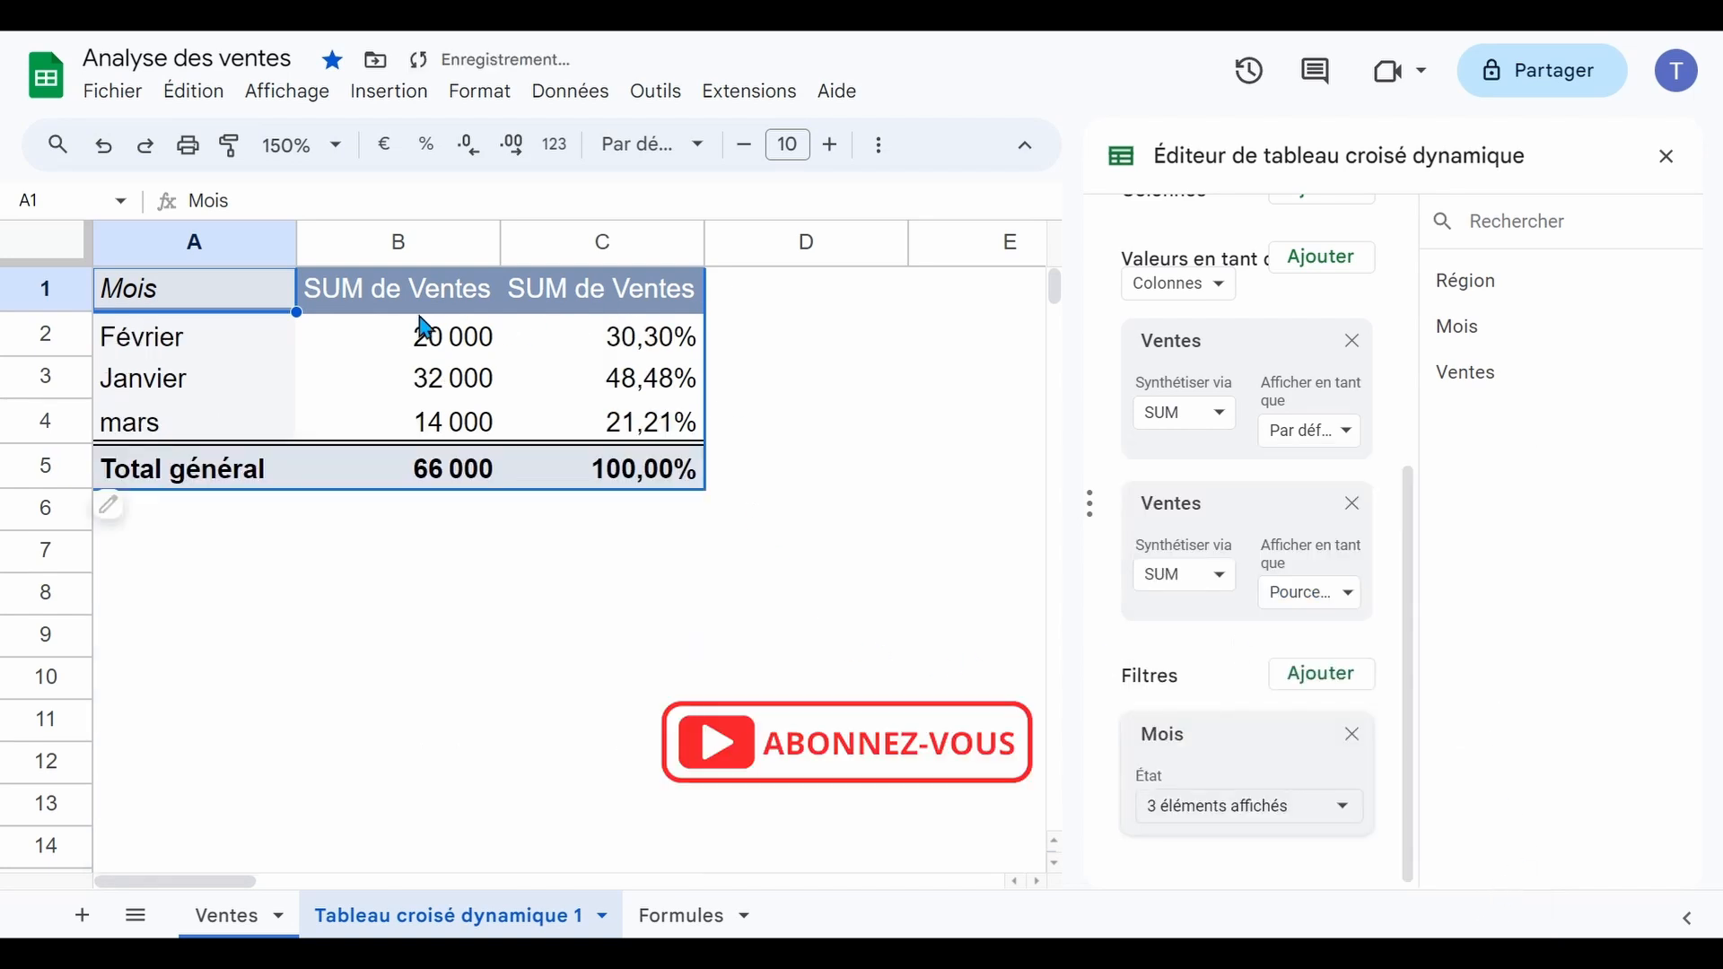
click(444, 483)
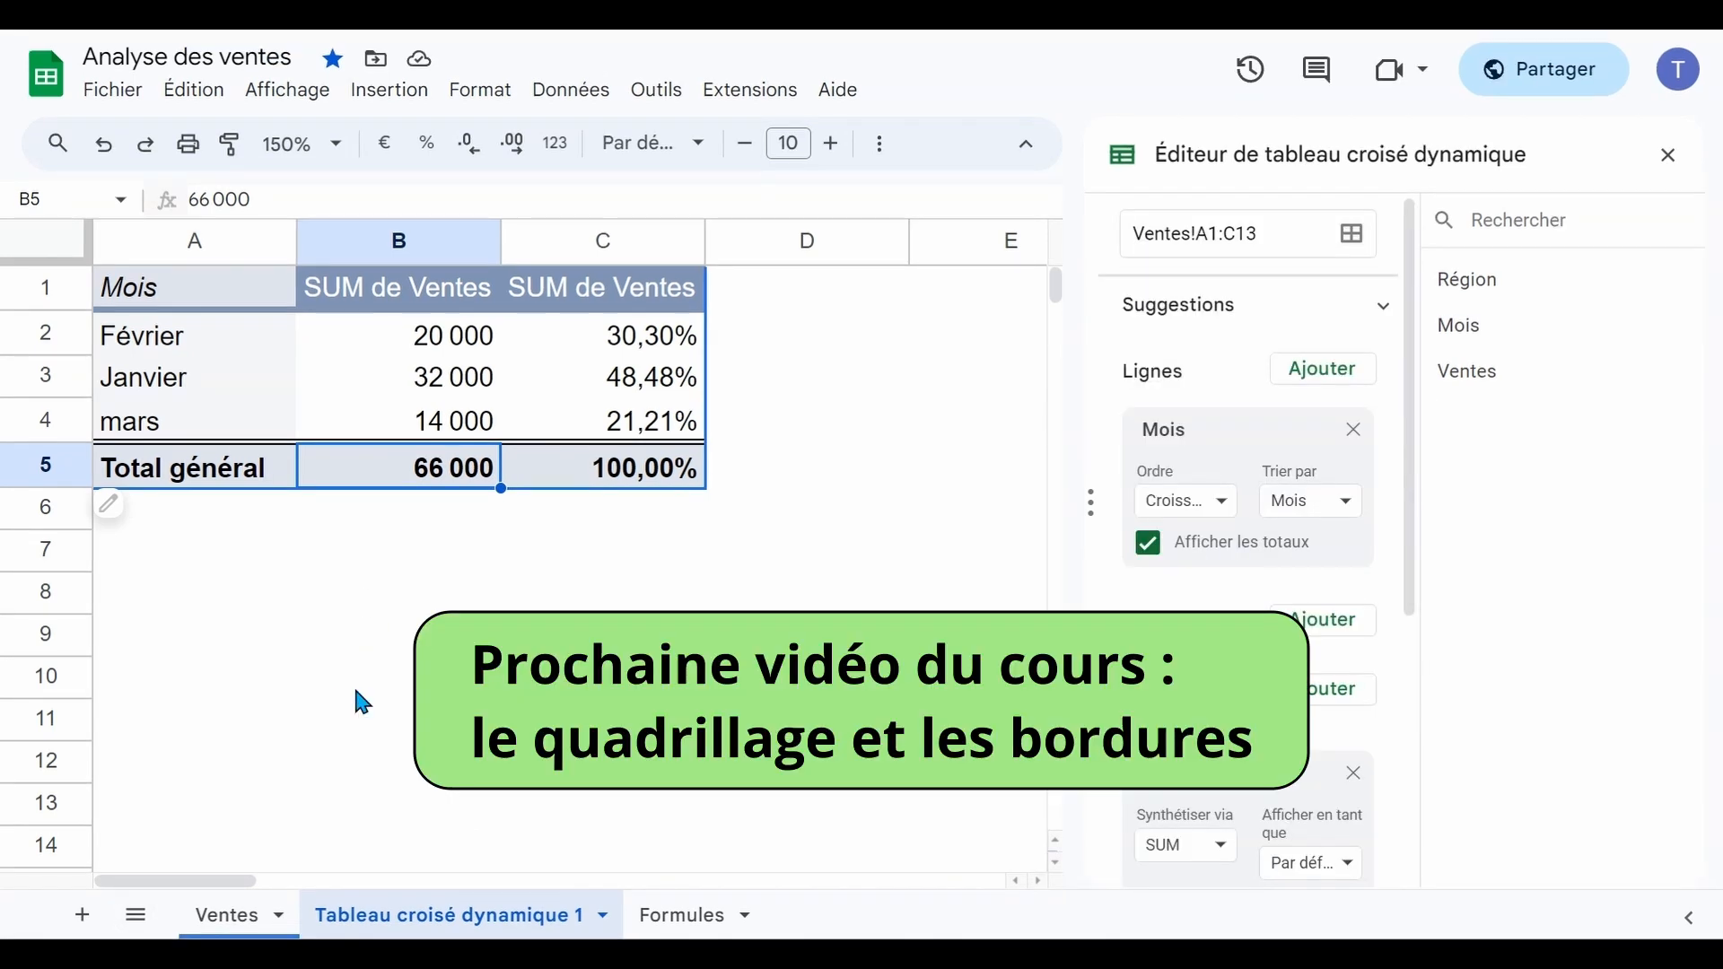
Switch to the Ventes sheet and set its zoom level to 100%
click(220, 927)
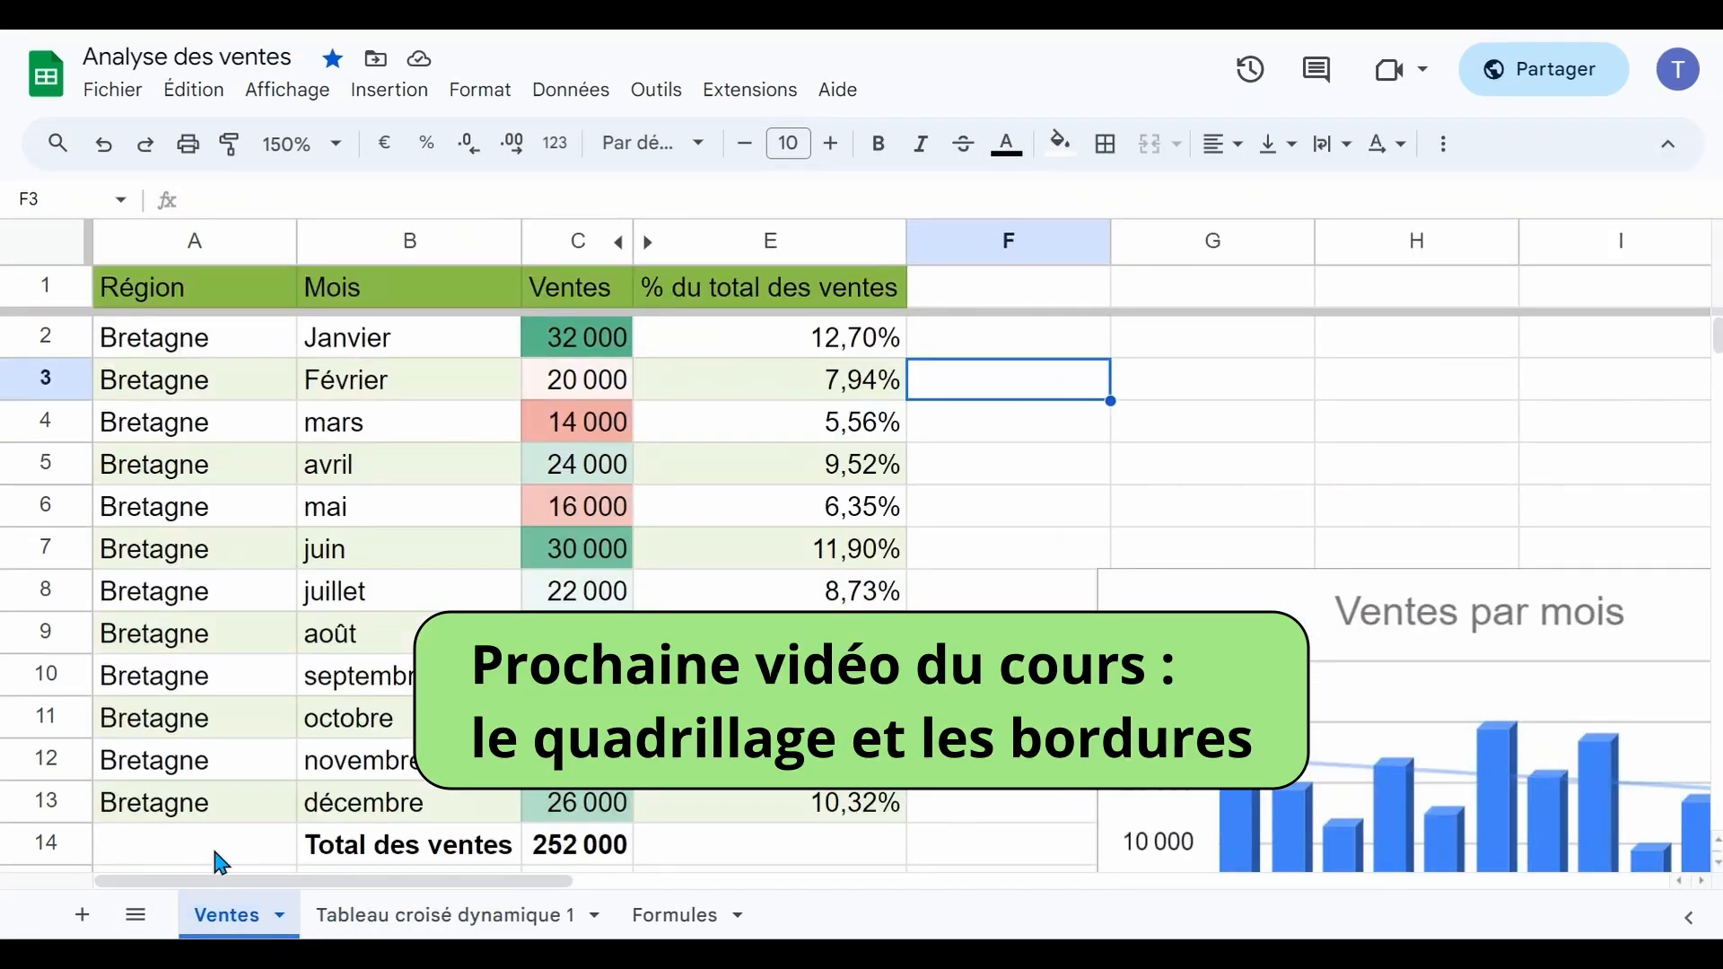
click(334, 151)
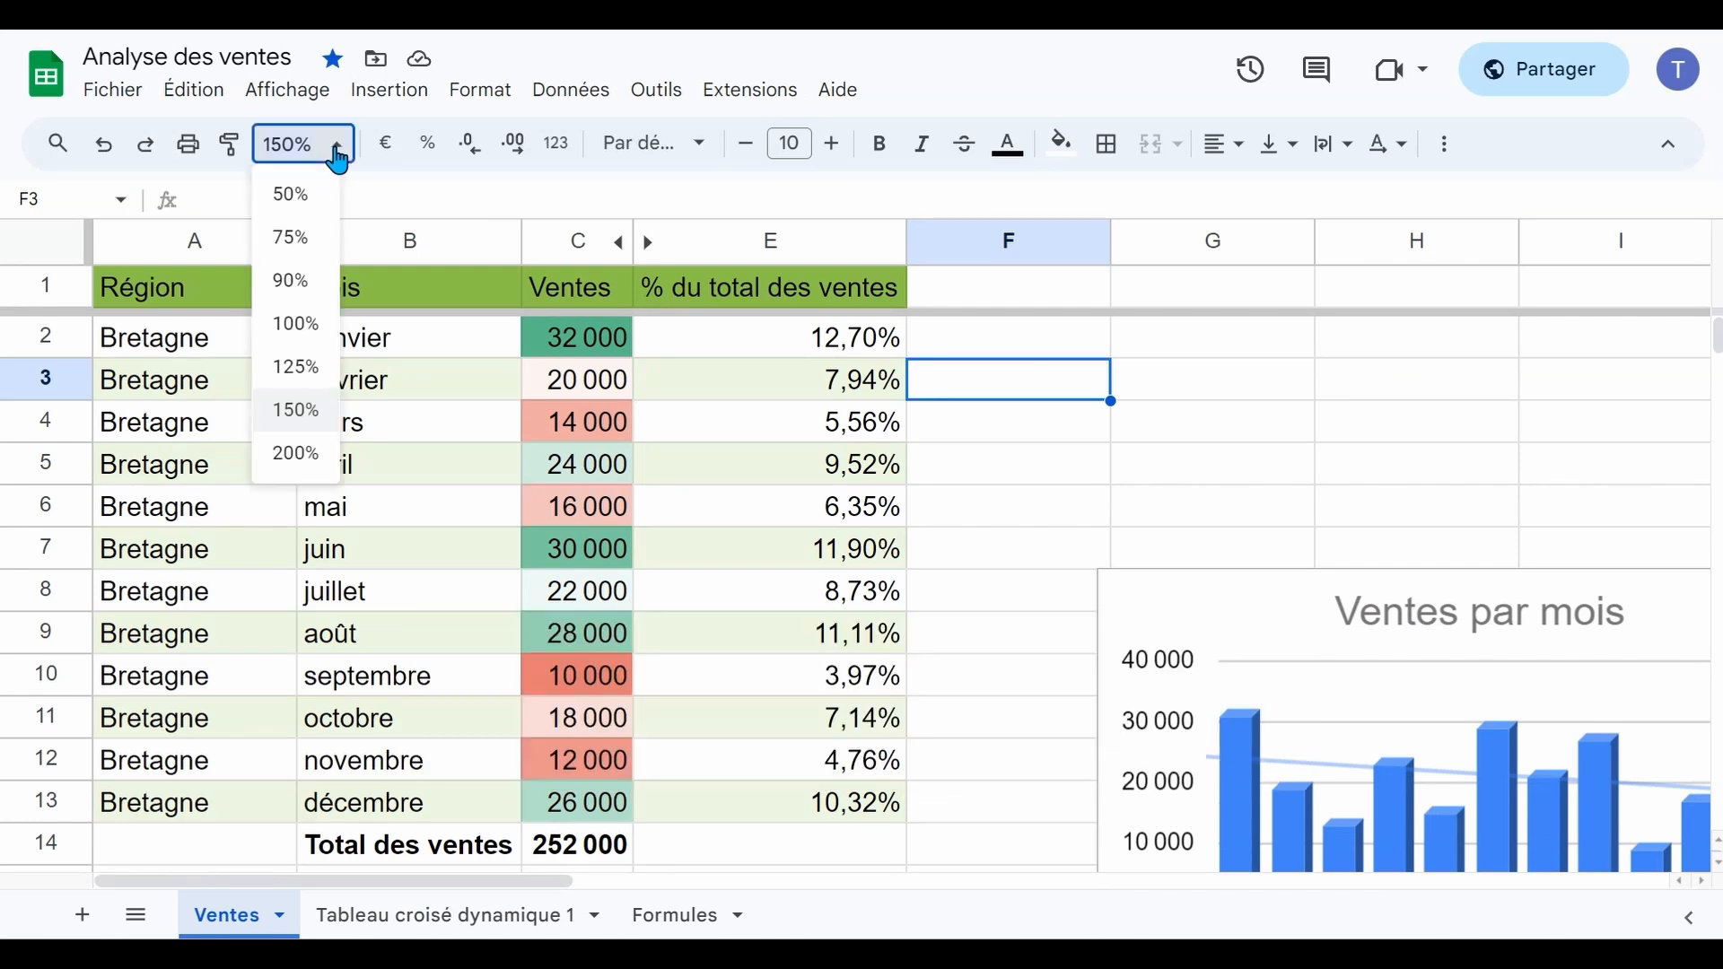
click(292, 327)
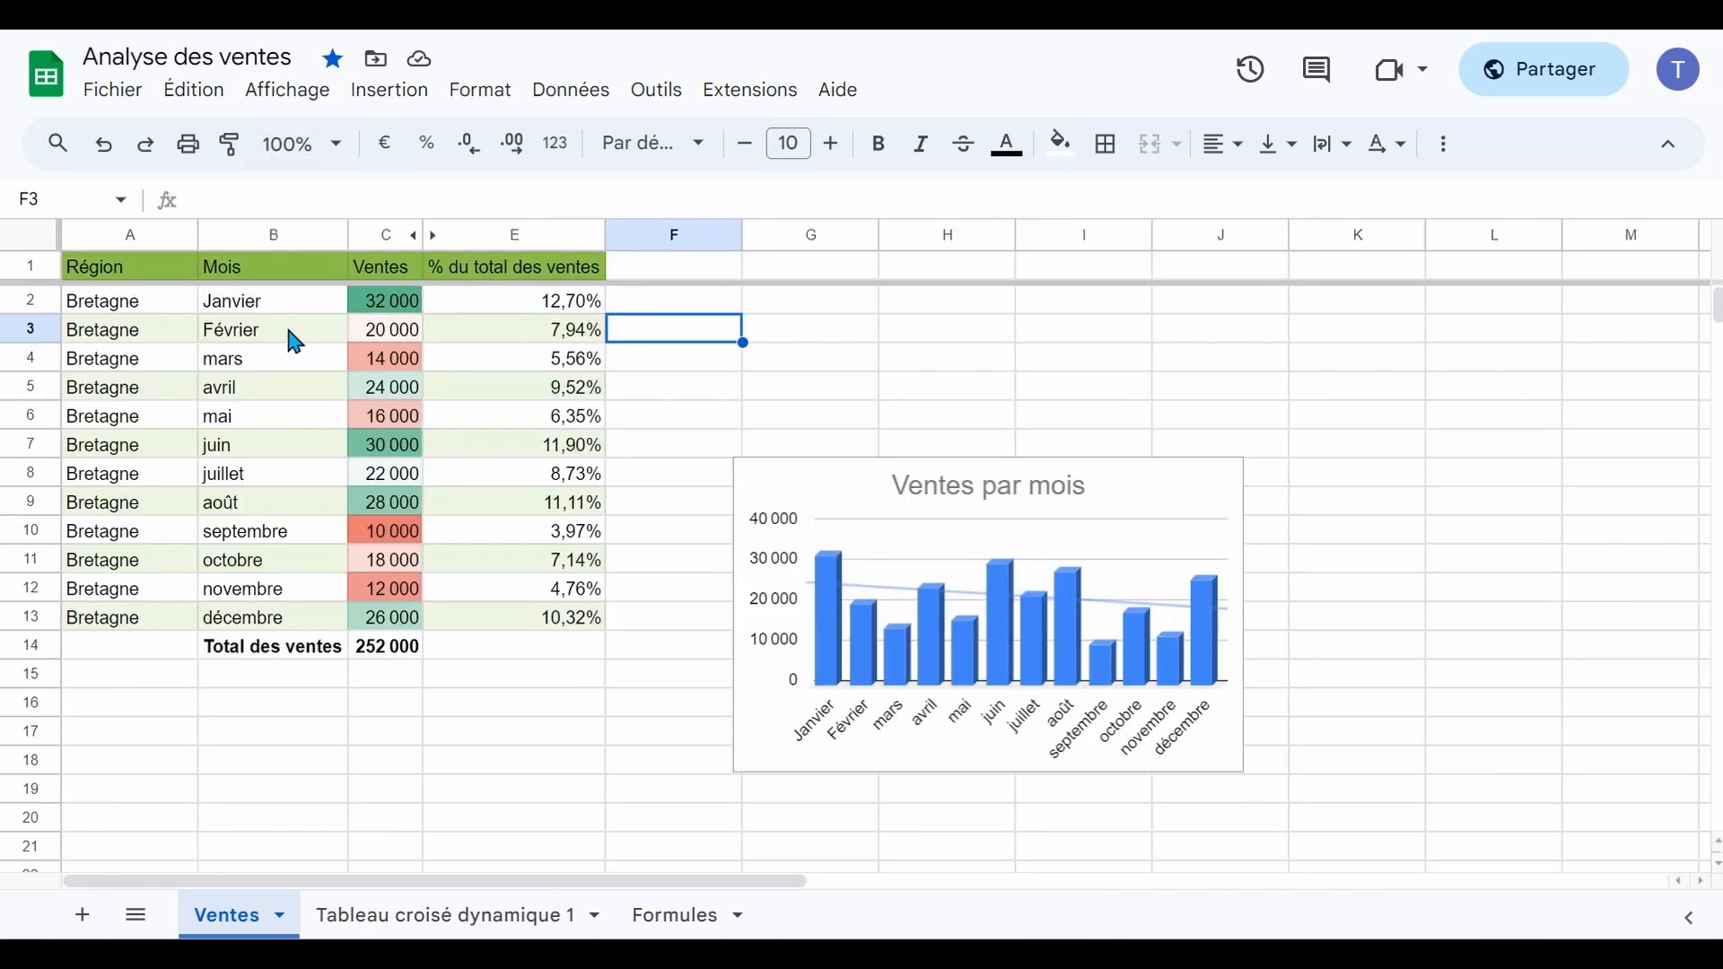